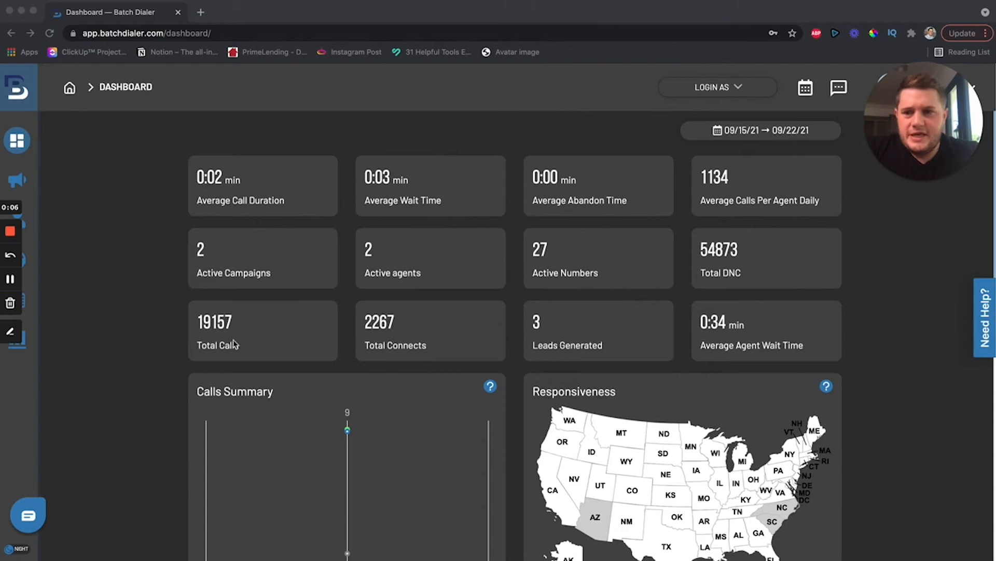
Review the dashboard's call statistics, responsiveness map, agent breakdown and total calls chart
{"action": "scroll", "coordinate": [254, 236], "scroll_direction": "down", "scroll_amount": 4}
{"action": "scroll", "coordinate": [253, 236], "scroll_direction": "down", "scroll_amount": 2}
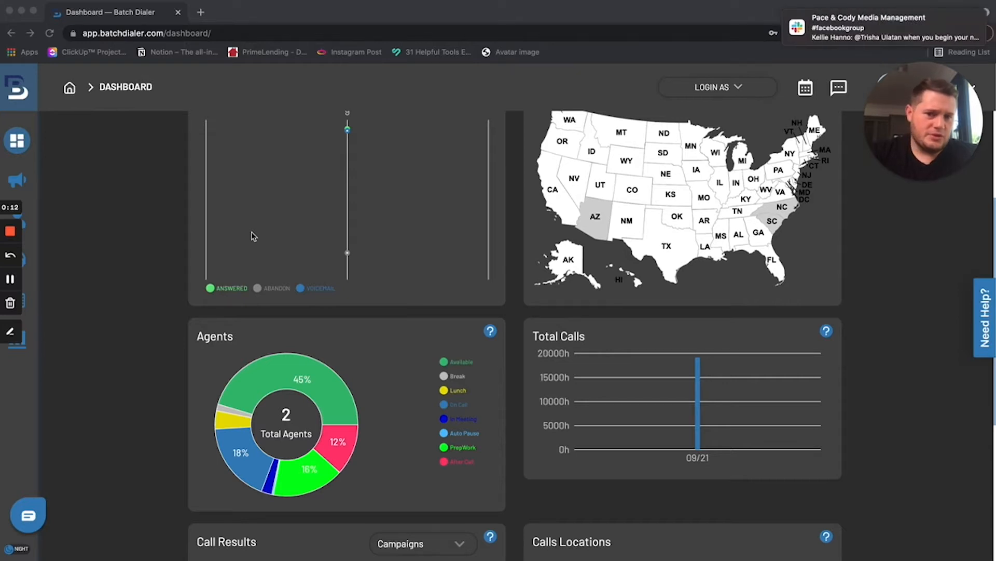
{"action": "scroll", "coordinate": [252, 236], "scroll_direction": "up", "scroll_amount": 4}
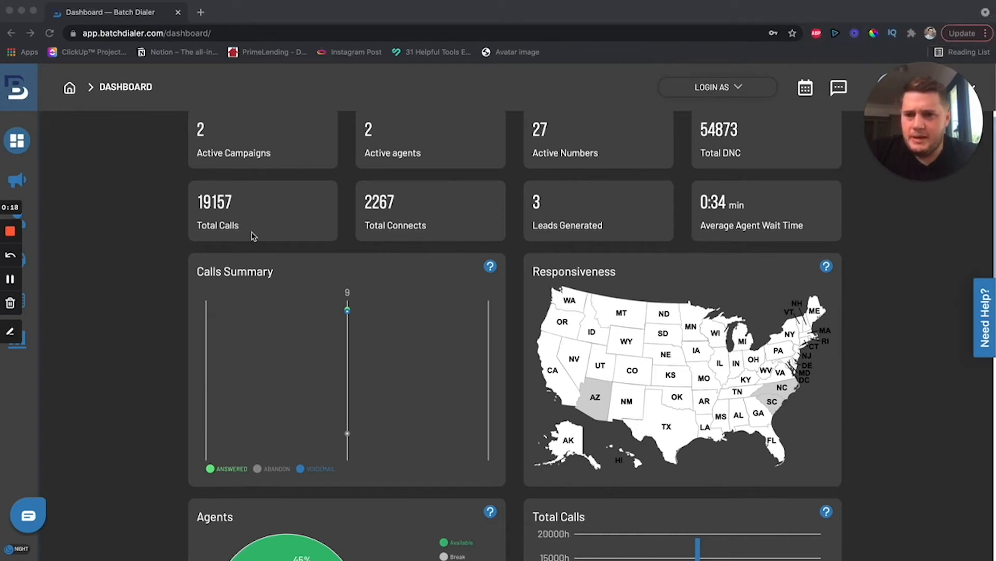
{"action": "scroll", "coordinate": [252, 236], "scroll_direction": "up", "scroll_amount": 3}
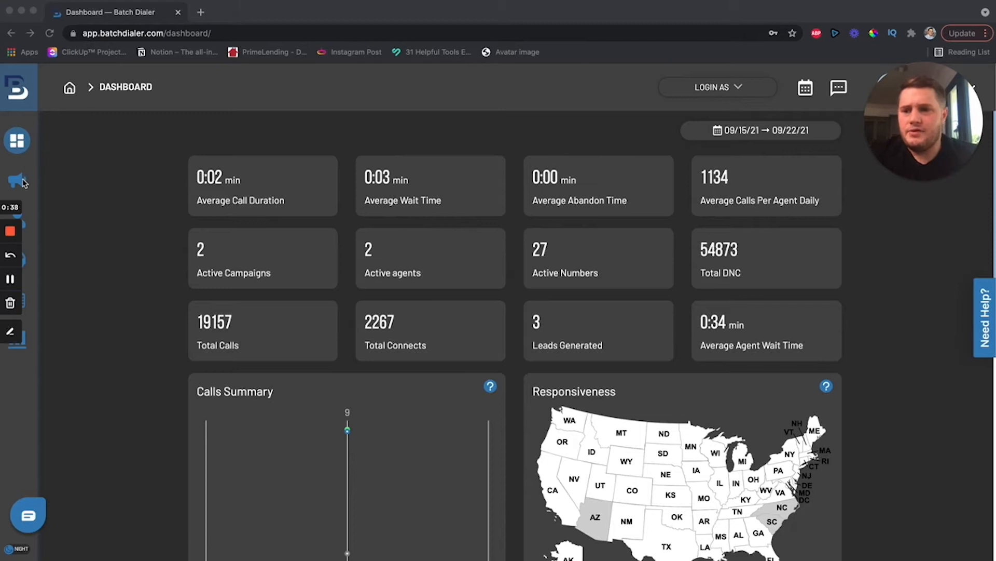
Open the campaigns overview and start creating a new campaign
{"action": "left_click", "coordinate": [61, 178]}
{"action": "mouse_move", "coordinate": [19, 181]}
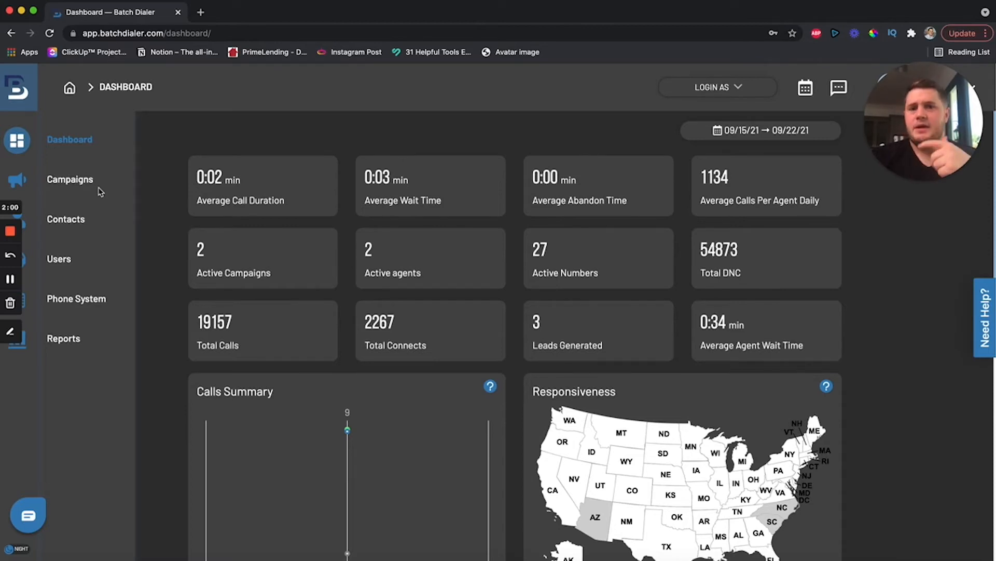
{"action": "left_click", "coordinate": [39, 184]}
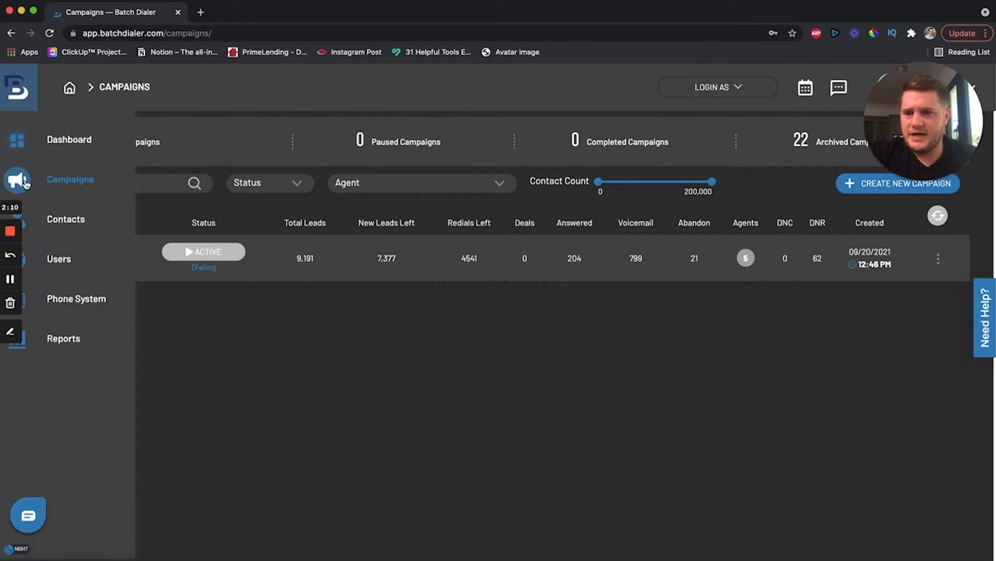
{"action": "left_click", "coordinate": [856, 188]}
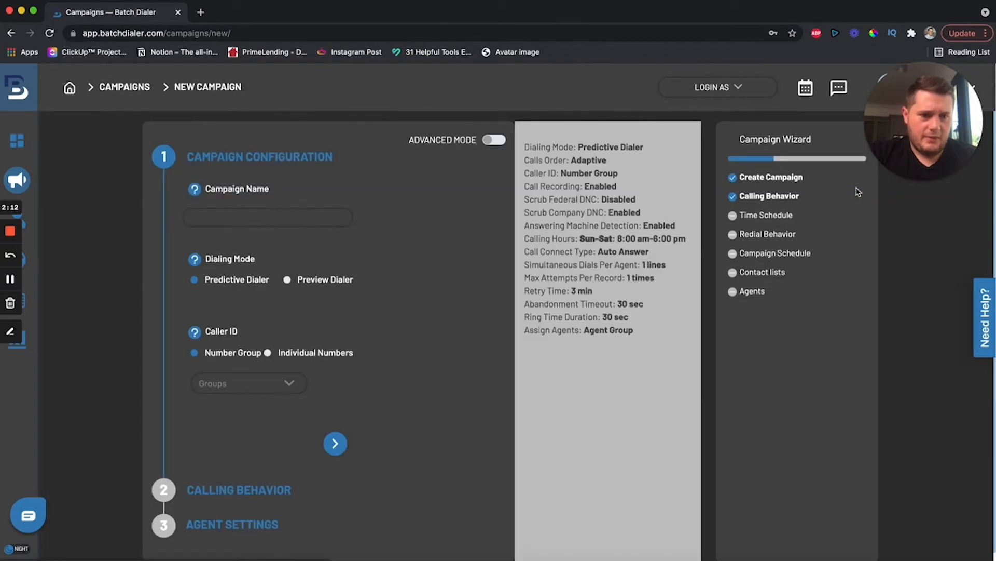
Name the new campaign "Test Campaign"
{"action": "scroll", "coordinate": [528, 293], "scroll_direction": "down", "scroll_amount": 1}
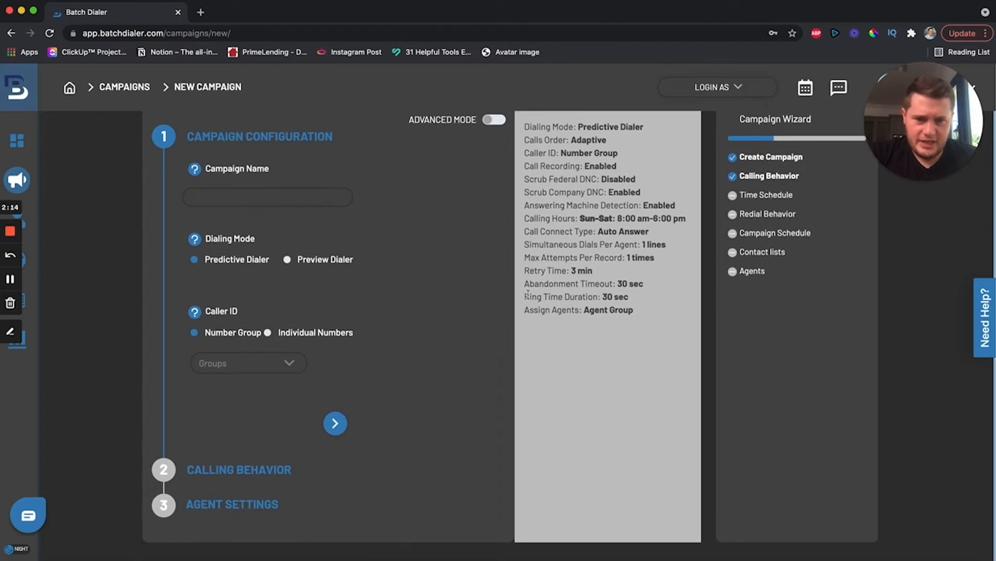
{"action": "scroll", "coordinate": [469, 306], "scroll_direction": "up", "scroll_amount": 1}
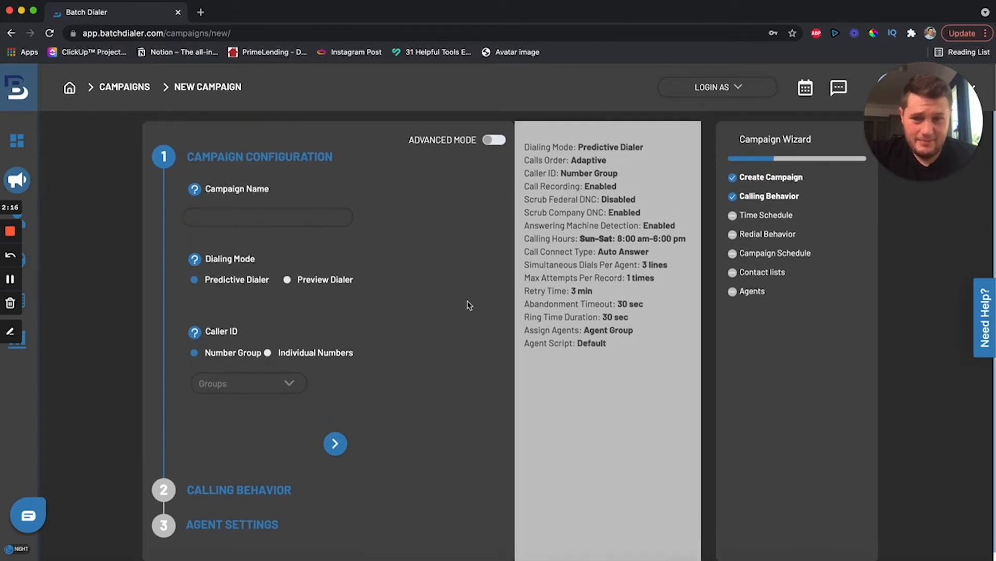
{"action": "left_click", "coordinate": [277, 214]}
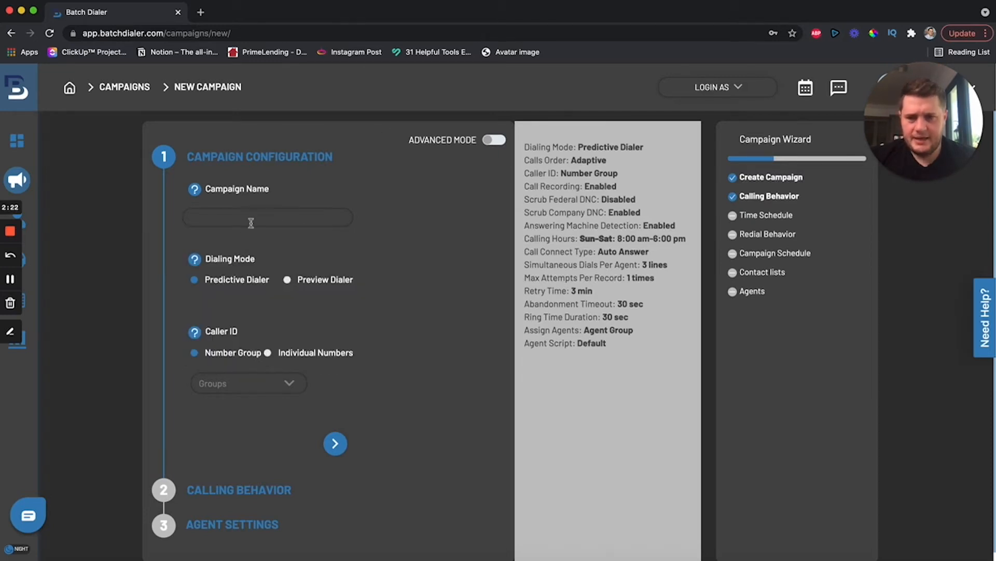
{"action": "left_click", "coordinate": [251, 217]}
{"action": "type", "text": "Te"}
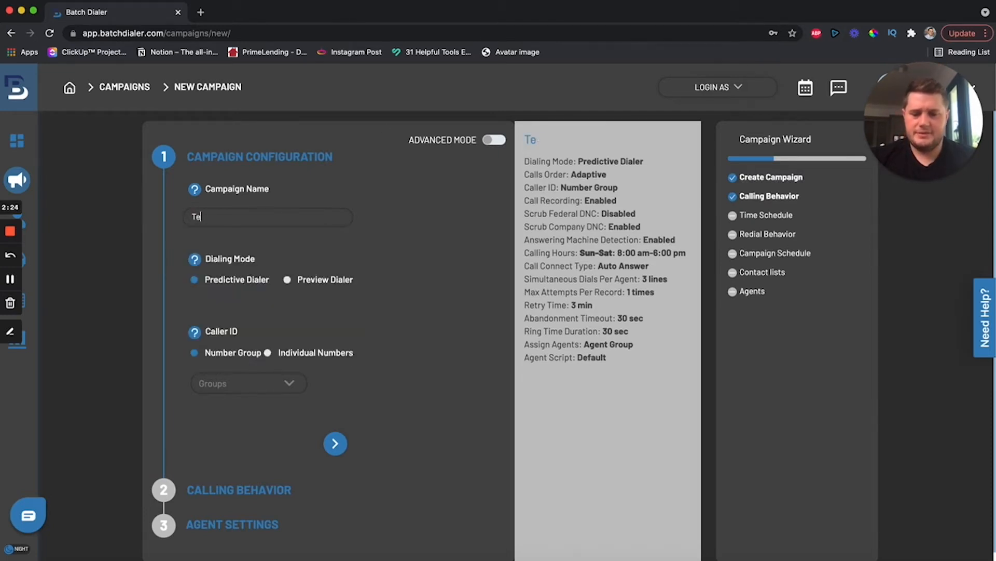
{"action": "type", "text": "st Campaign"}
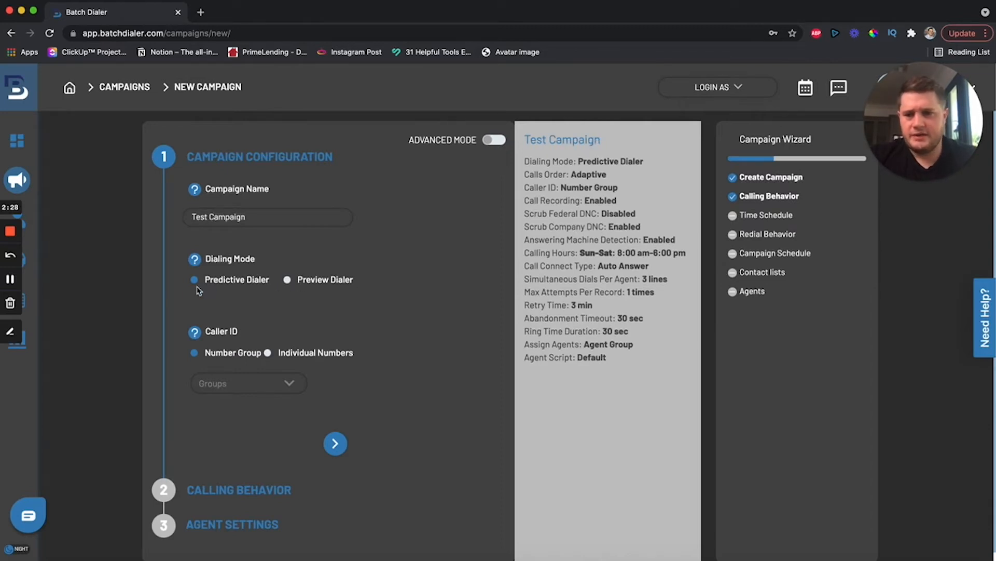
Examine the dialing mode and caller ID settings, including the number groups available for the campaign
{"action": "scroll", "coordinate": [221, 293], "scroll_direction": "down", "scroll_amount": 1}
{"action": "mouse_move", "coordinate": [199, 242]}
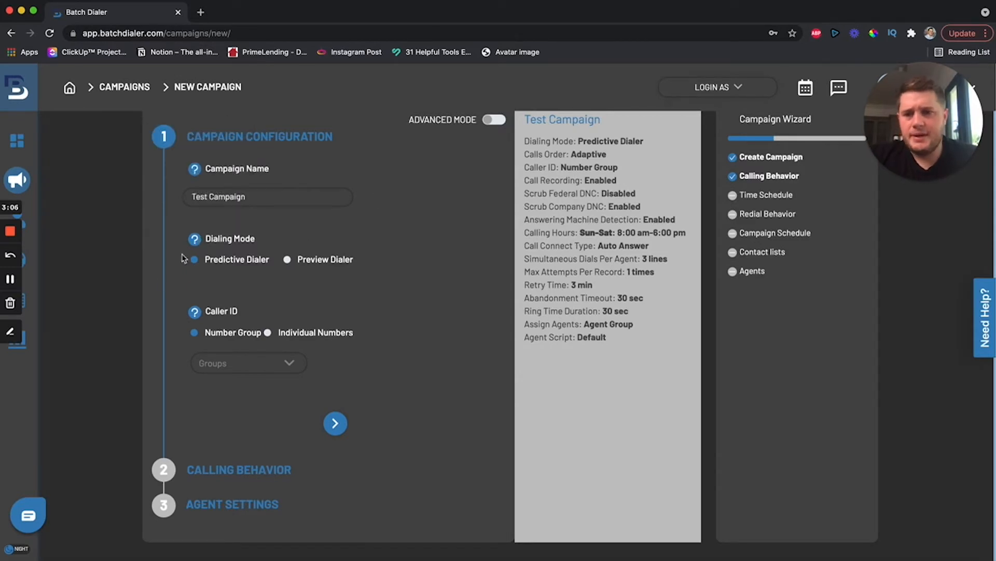
{"action": "scroll", "coordinate": [239, 306], "scroll_direction": "down", "scroll_amount": 1}
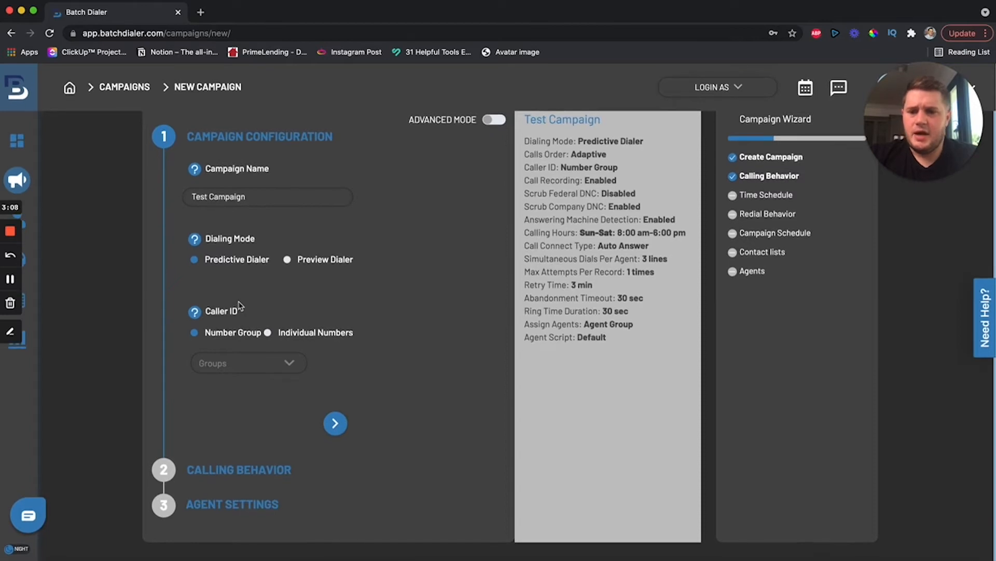
{"action": "scroll", "coordinate": [242, 332], "scroll_direction": "up", "scroll_amount": 1}
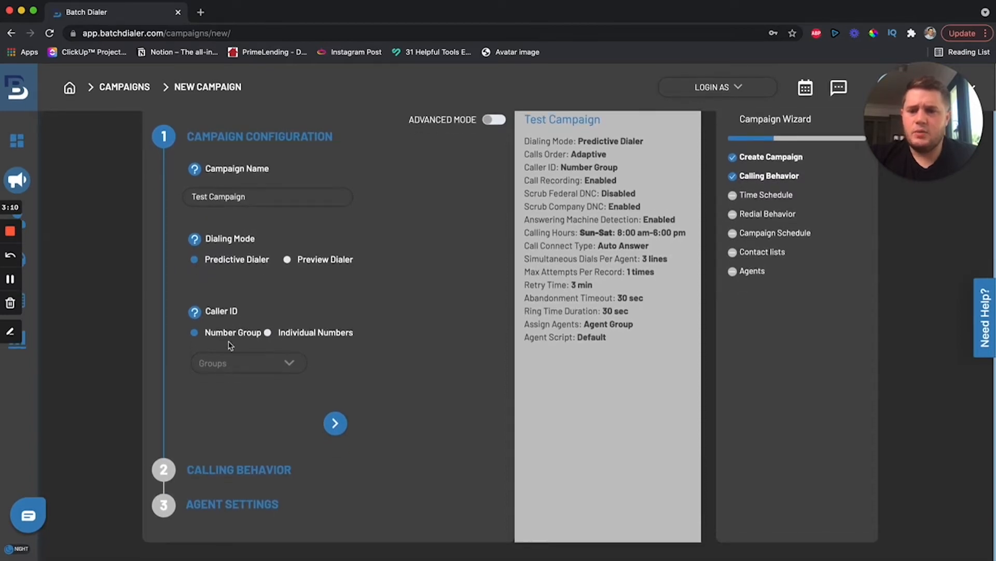
{"action": "left_click", "coordinate": [241, 372]}
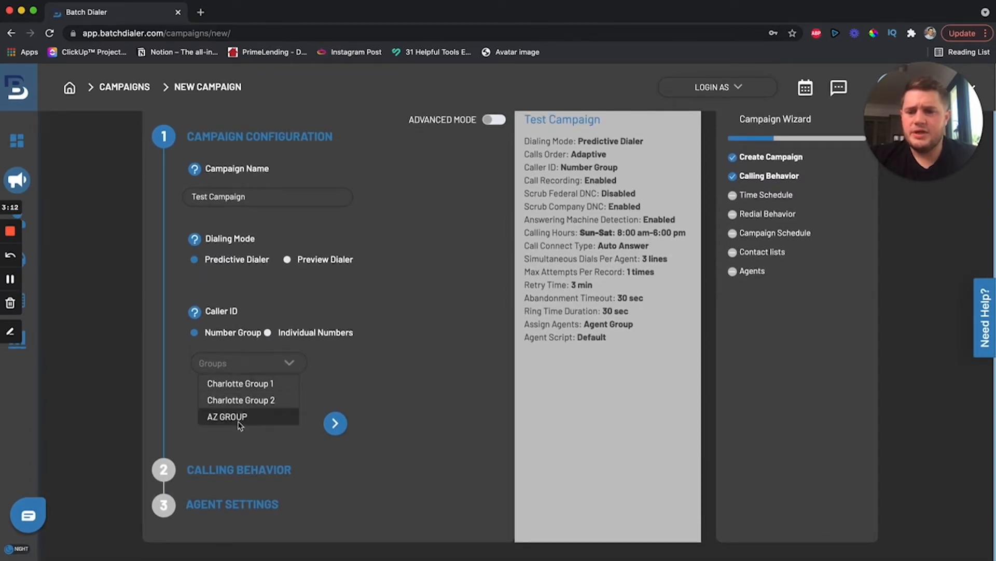
{"action": "left_click", "coordinate": [359, 363]}
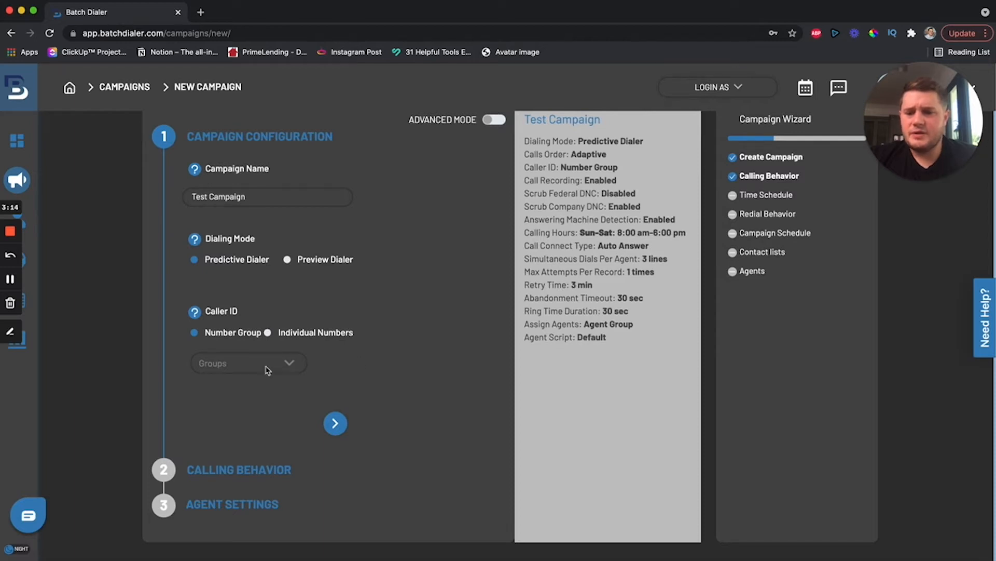
{"action": "left_click", "coordinate": [335, 425]}
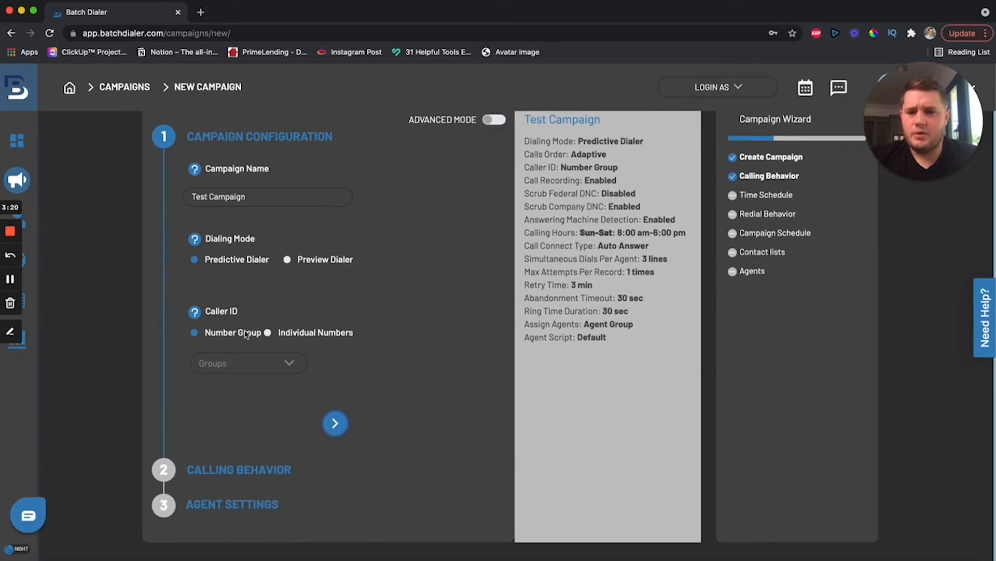
{"action": "scroll", "coordinate": [242, 270], "scroll_direction": "up", "scroll_amount": 1}
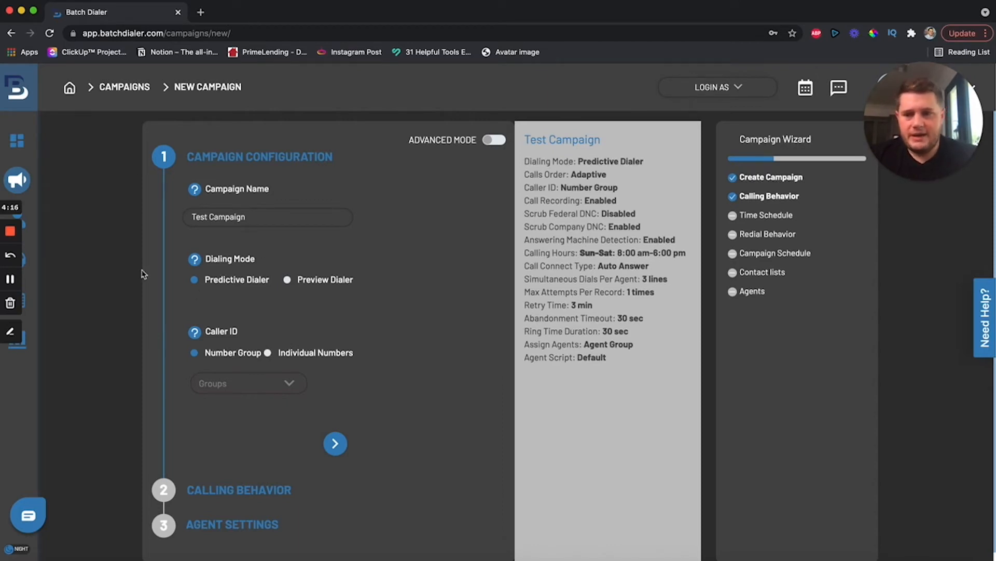
Open the phone system's phone numbers page and review the listed numbers, their reputation, groups and locations
{"action": "left_click_drag", "start_coordinate": [237, 14], "coordinate": [272, 15]}
{"action": "mouse_move", "coordinate": [55, 230]}
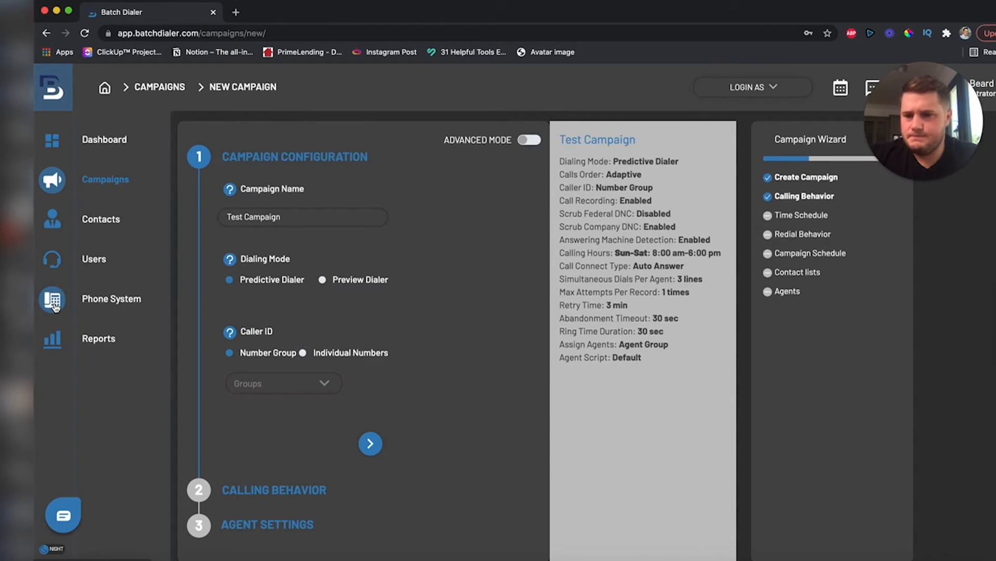
{"action": "left_click", "coordinate": [54, 301]}
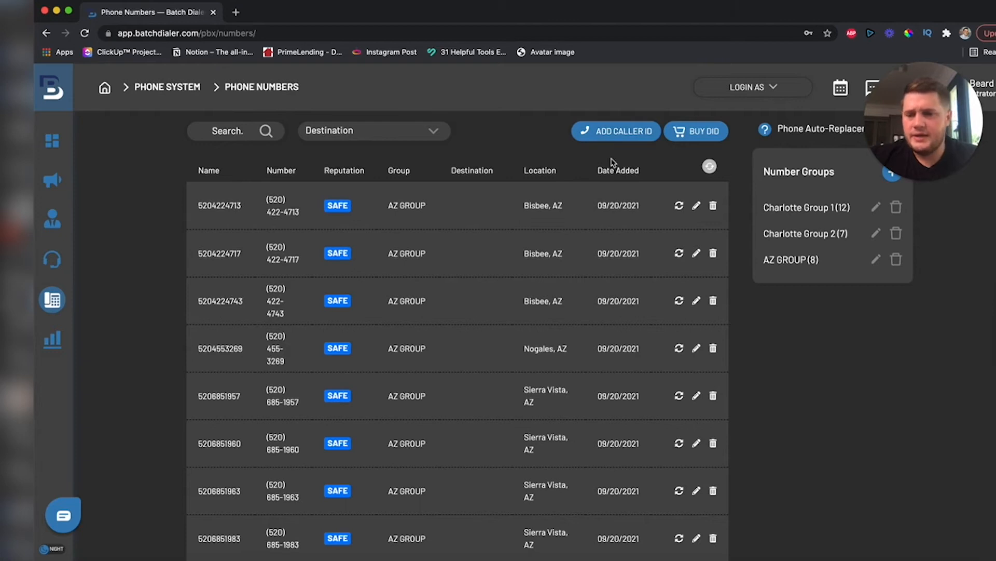
{"action": "scroll", "coordinate": [374, 410], "scroll_direction": "down", "scroll_amount": 10}
{"action": "scroll", "coordinate": [374, 410], "scroll_direction": "down", "scroll_amount": 5}
{"action": "scroll", "coordinate": [374, 410], "scroll_direction": "up", "scroll_amount": 15}
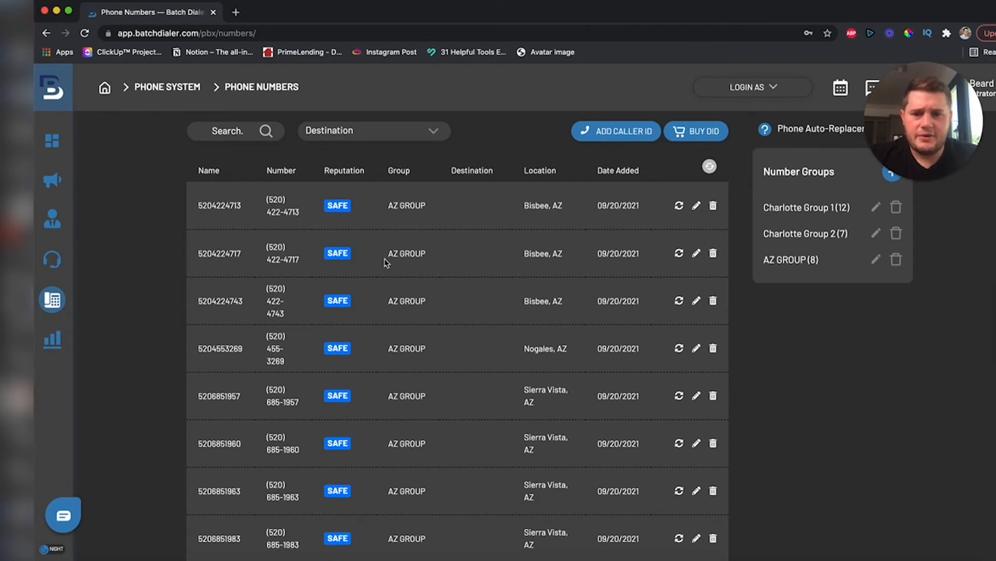
{"action": "scroll", "coordinate": [410, 264], "scroll_direction": "down", "scroll_amount": 5}
{"action": "scroll", "coordinate": [457, 359], "scroll_direction": "down", "scroll_amount": 5}
{"action": "scroll", "coordinate": [420, 501], "scroll_direction": "up", "scroll_amount": 9}
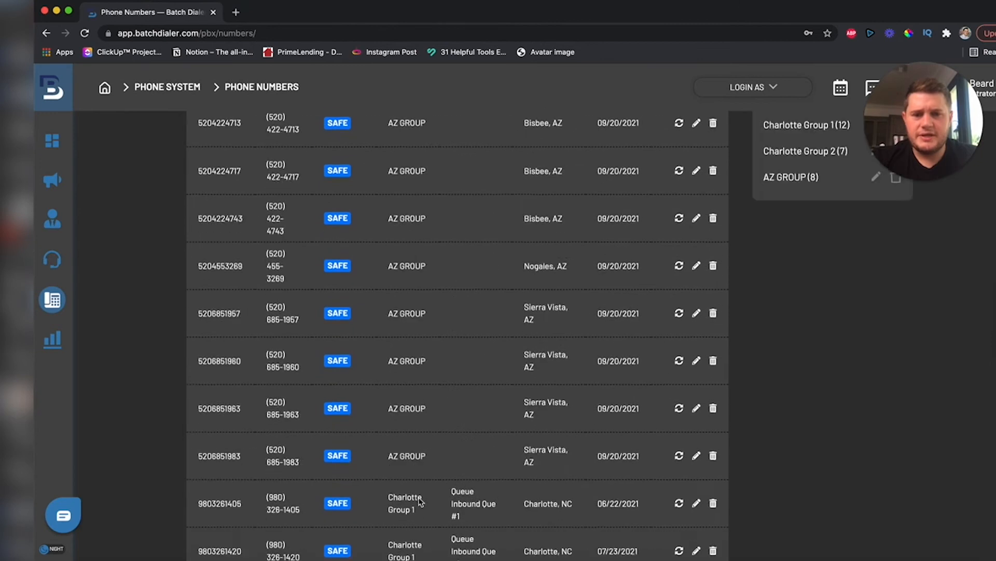
{"action": "scroll", "coordinate": [420, 501], "scroll_direction": "up", "scroll_amount": 2}
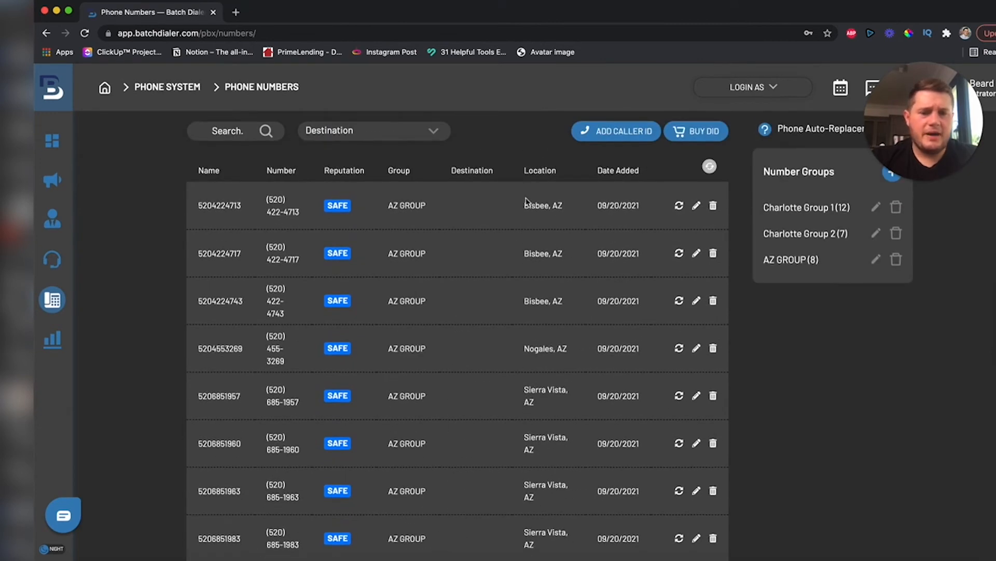
View the fields of the Add Caller ID form and close it without adding a number
{"action": "left_click", "coordinate": [607, 137]}
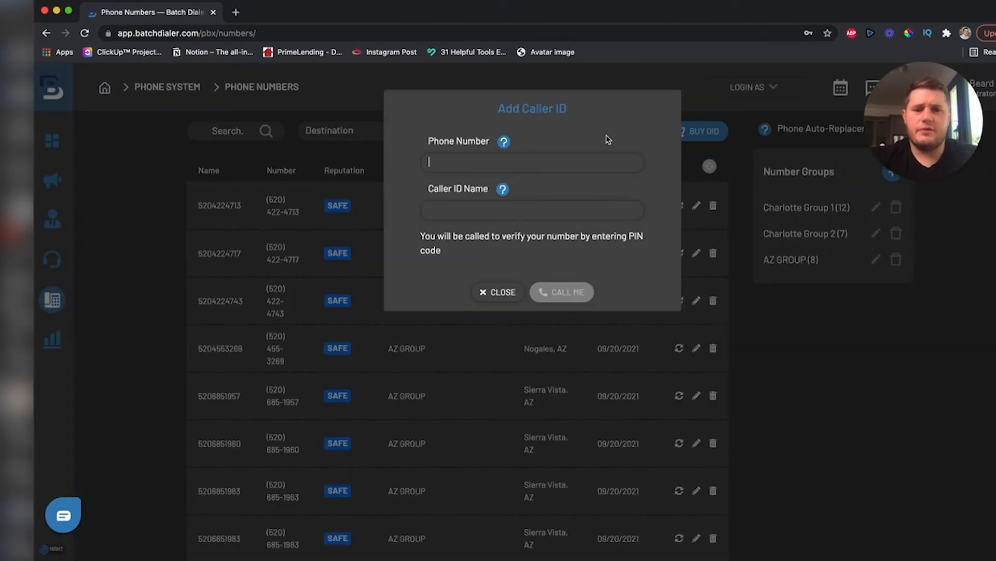
{"action": "left_click", "coordinate": [492, 163]}
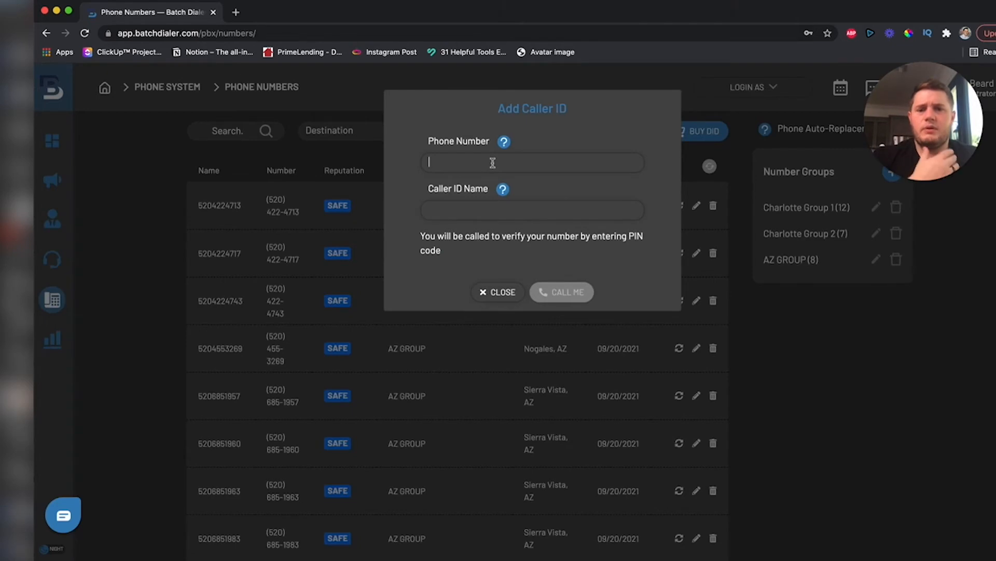
{"action": "left_click", "coordinate": [499, 294]}
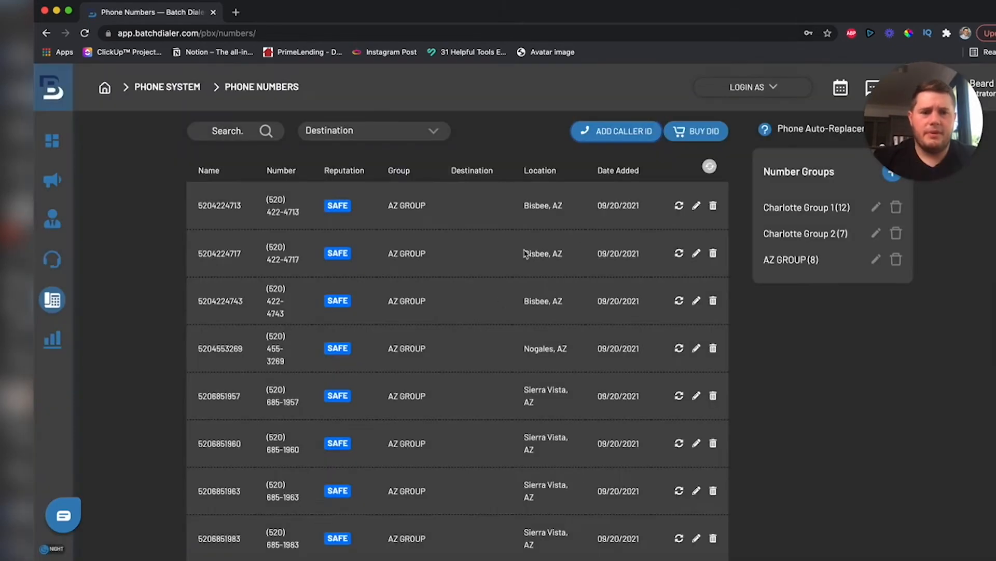
Open the form for buying DID numbers and search for Florida numbers with area code 813
{"action": "left_click", "coordinate": [705, 136]}
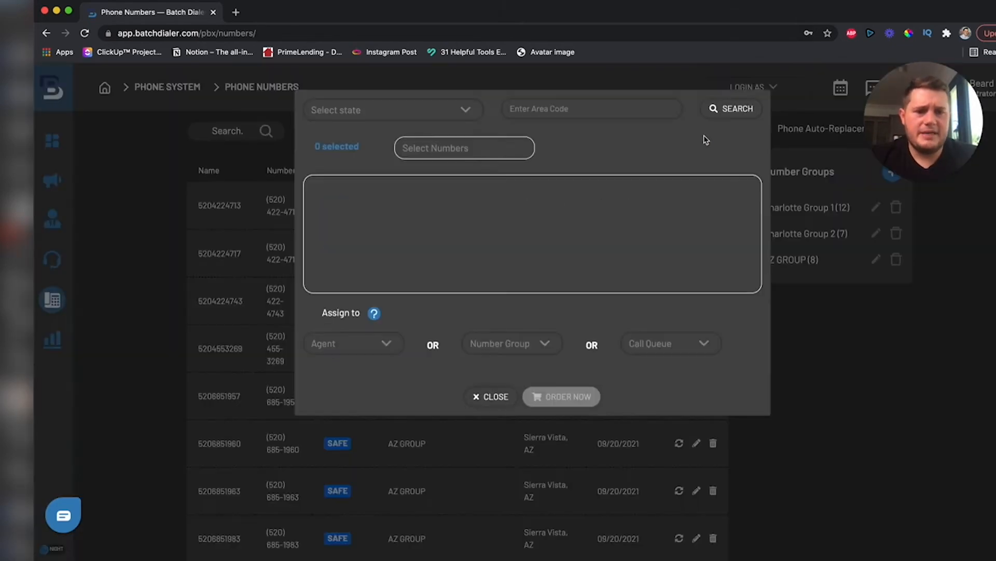
{"action": "left_click", "coordinate": [449, 110]}
{"action": "scroll", "coordinate": [400, 223], "scroll_direction": "down", "scroll_amount": 3}
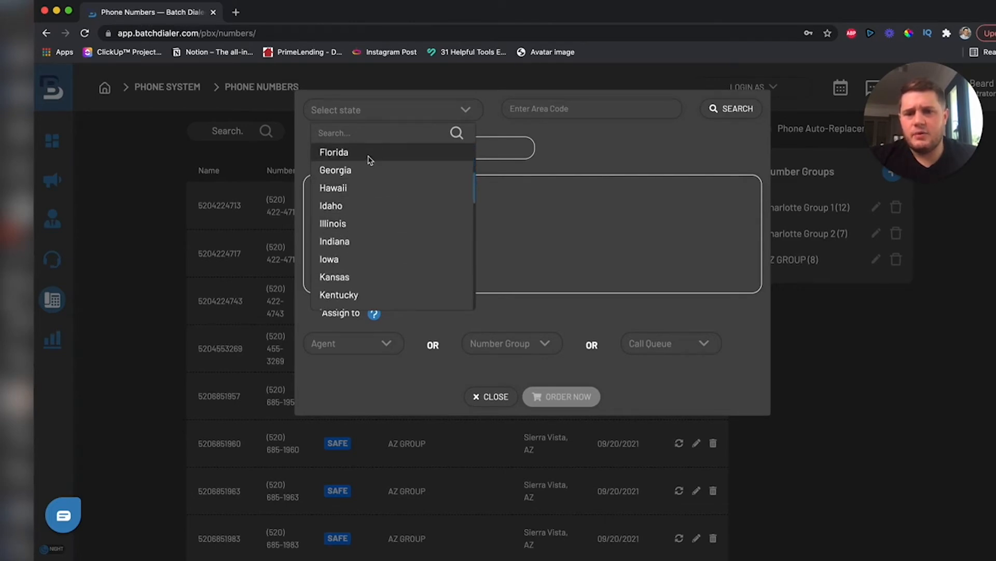
{"action": "left_click", "coordinate": [371, 156]}
{"action": "left_click", "coordinate": [575, 109]}
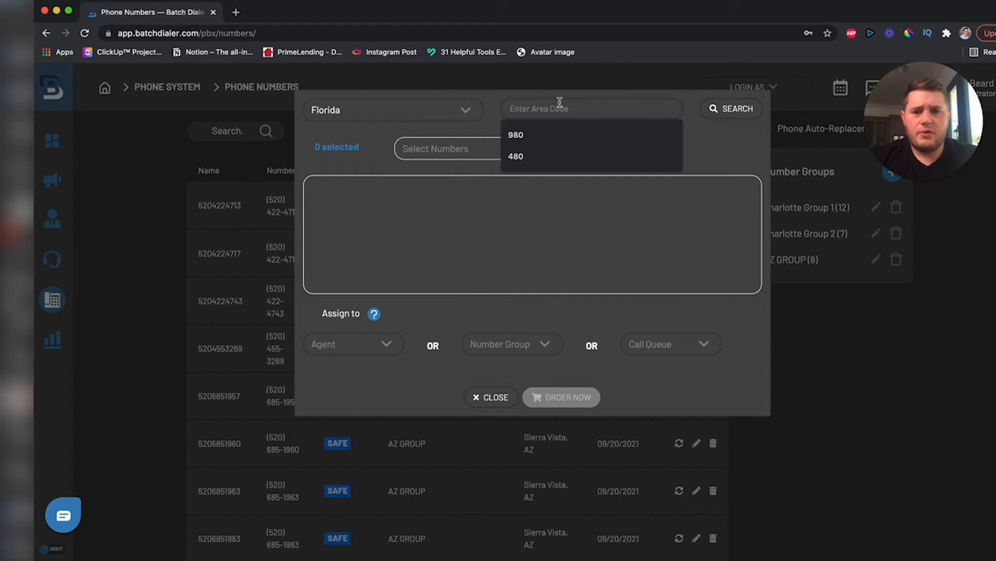
{"action": "left_click", "coordinate": [469, 130]}
{"action": "left_click", "coordinate": [537, 111]}
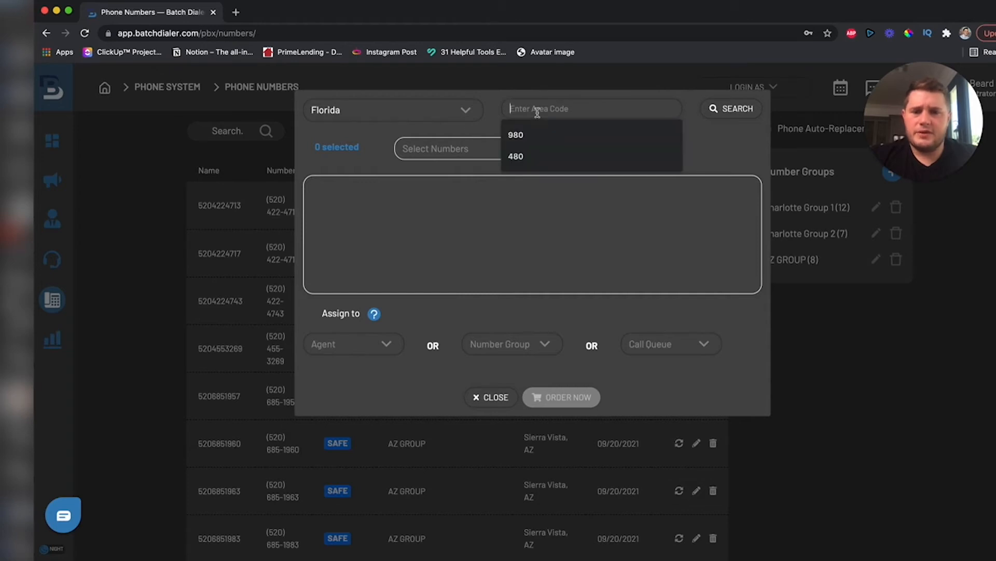
{"action": "left_click", "coordinate": [716, 143]}
{"action": "left_click", "coordinate": [549, 109]}
{"action": "type", "text": "813"}
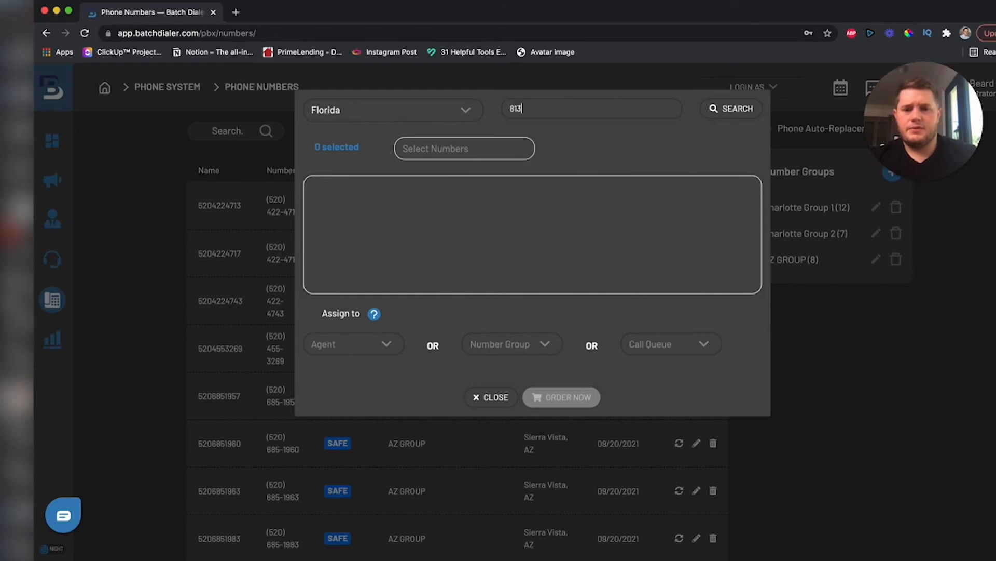
{"action": "left_click", "coordinate": [729, 120]}
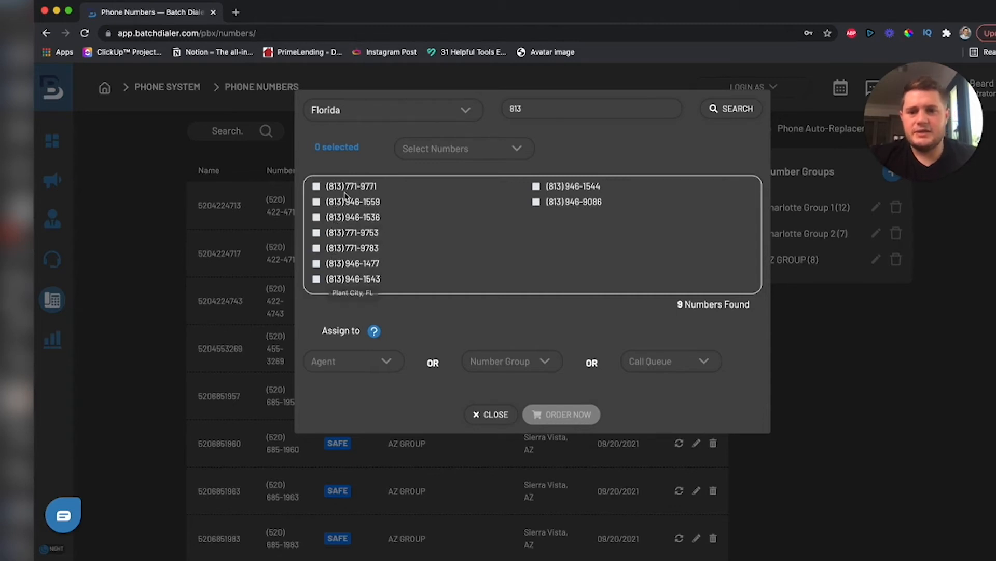
Select the first five phone numbers in the search results for purchase
{"action": "left_click", "coordinate": [317, 185]}
{"action": "left_click", "coordinate": [316, 201]}
{"action": "left_click", "coordinate": [317, 217]}
{"action": "left_click", "coordinate": [317, 232]}
{"action": "left_click", "coordinate": [317, 248]}
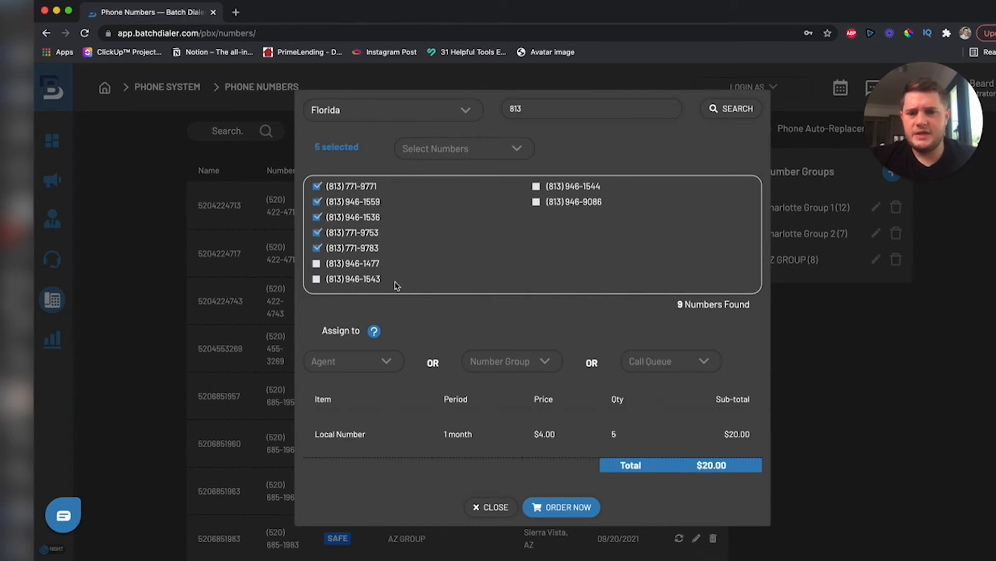
{"action": "left_click", "coordinate": [512, 152]}
{"action": "left_click", "coordinate": [511, 151]}
{"action": "left_click", "coordinate": [476, 154]}
{"action": "left_click", "coordinate": [614, 139]}
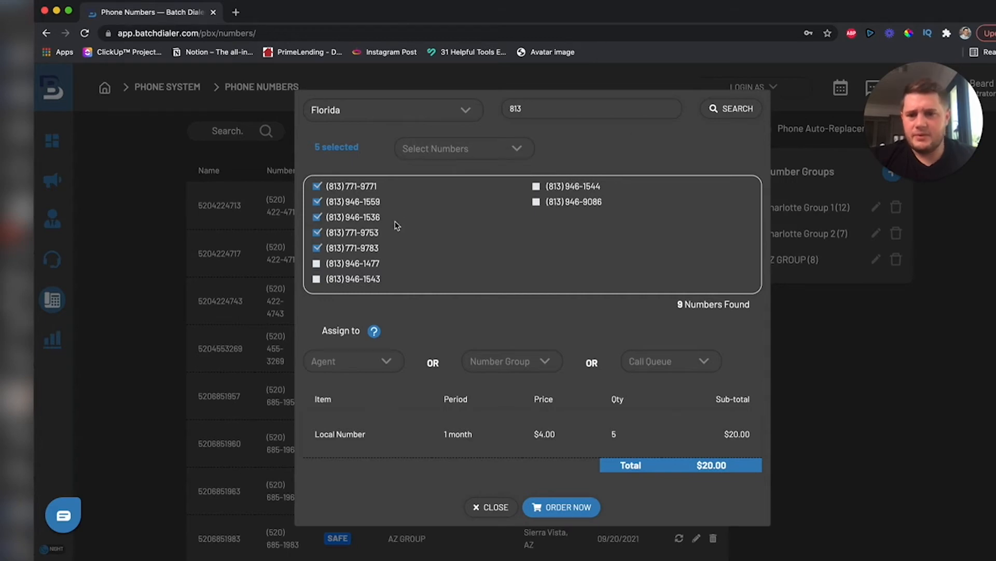
View the agents and number groups available for assigning the selected numbers, leaving the assignment empty
{"action": "left_click", "coordinate": [360, 367]}
{"action": "left_click", "coordinate": [362, 367]}
{"action": "left_click", "coordinate": [362, 367]}
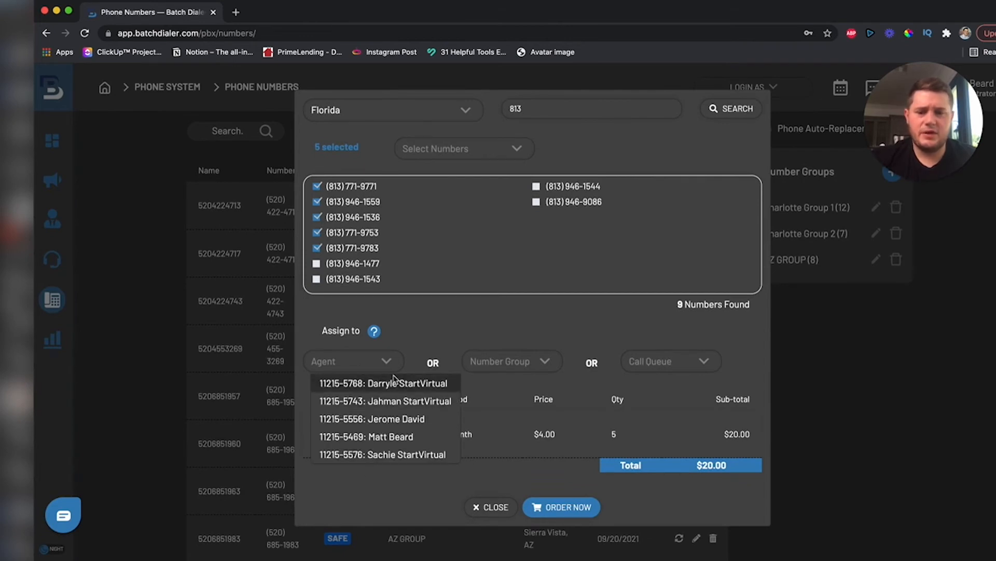
{"action": "left_click", "coordinate": [511, 366]}
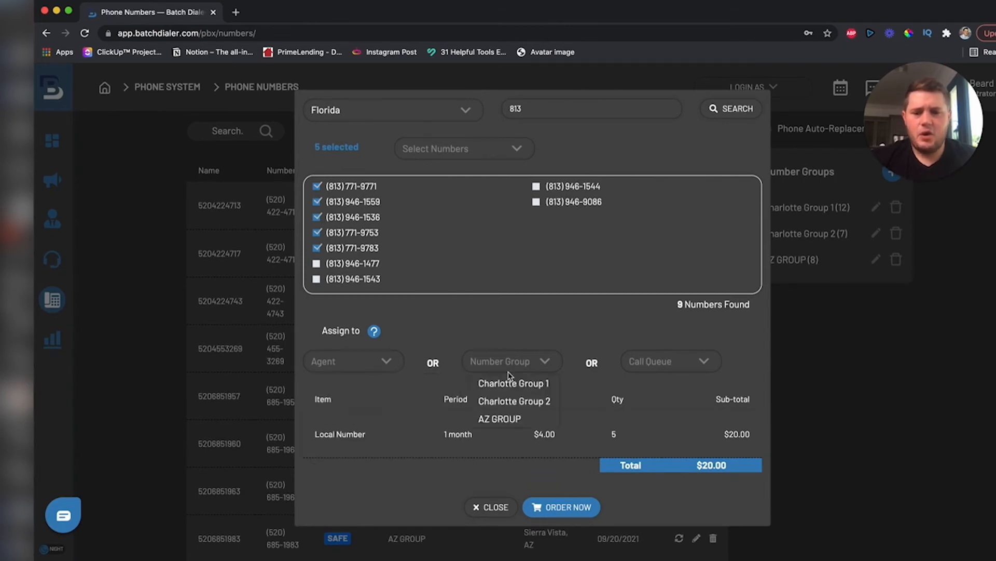
{"action": "left_click", "coordinate": [544, 312]}
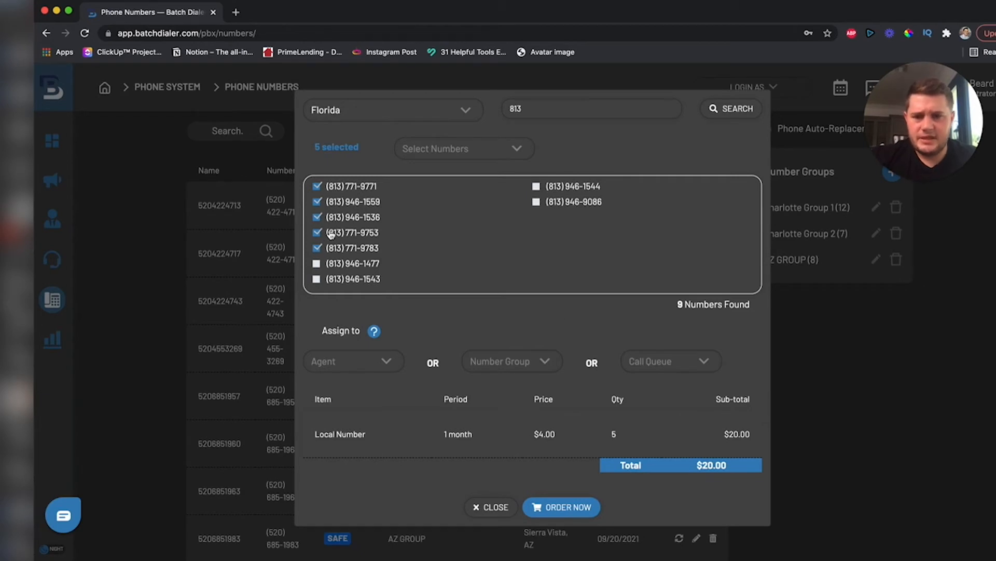
Order the five selected numbers, reload the phone numbers page and look through its list
{"action": "left_click", "coordinate": [552, 511]}
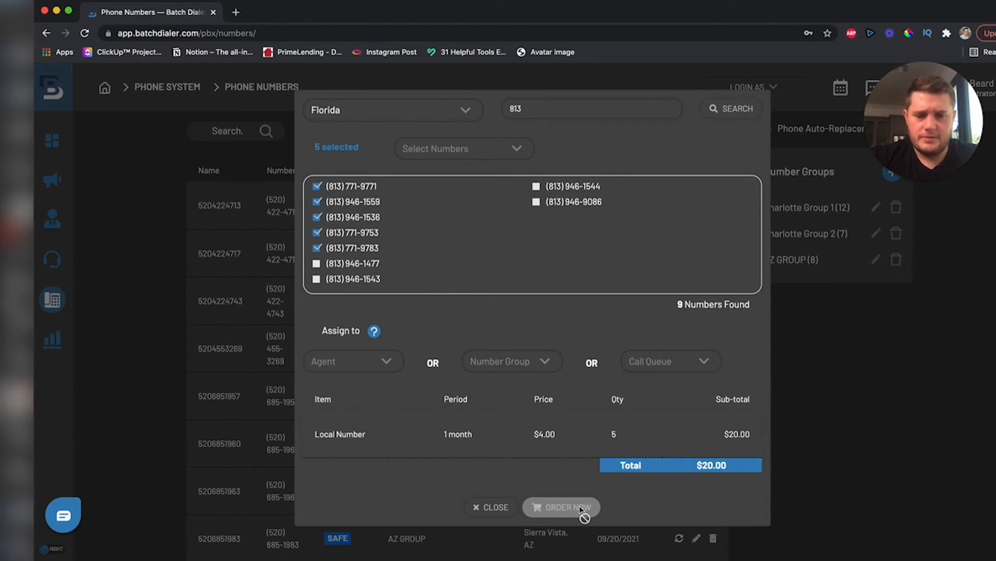
{"action": "left_click", "coordinate": [459, 34]}
{"action": "key", "text": "Return"}
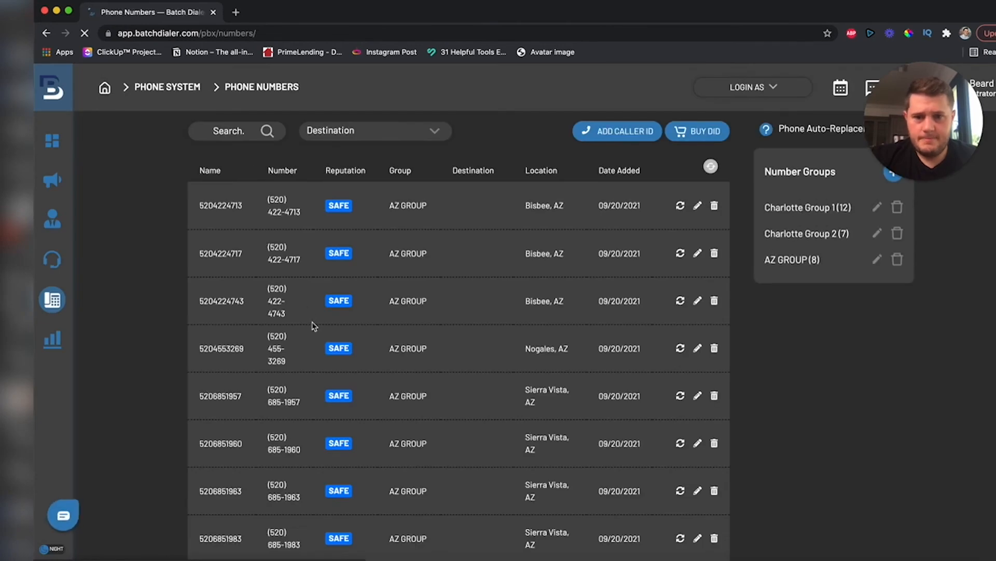
{"action": "scroll", "coordinate": [314, 327], "scroll_direction": "down", "scroll_amount": 3}
{"action": "scroll", "coordinate": [313, 326], "scroll_direction": "up", "scroll_amount": 3}
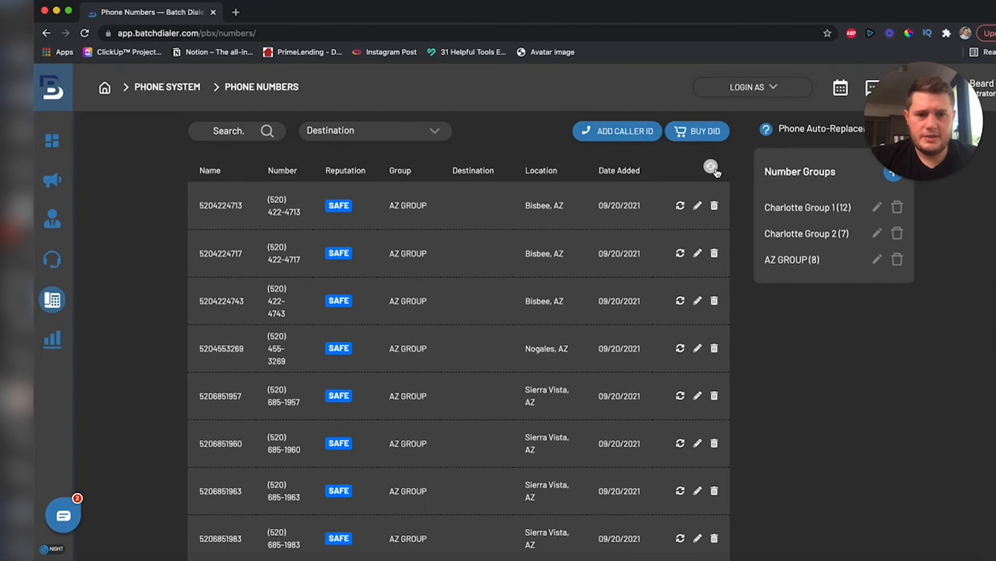
{"action": "scroll", "coordinate": [717, 172], "scroll_direction": "down", "scroll_amount": 2}
{"action": "scroll", "coordinate": [716, 172], "scroll_direction": "up", "scroll_amount": 2}
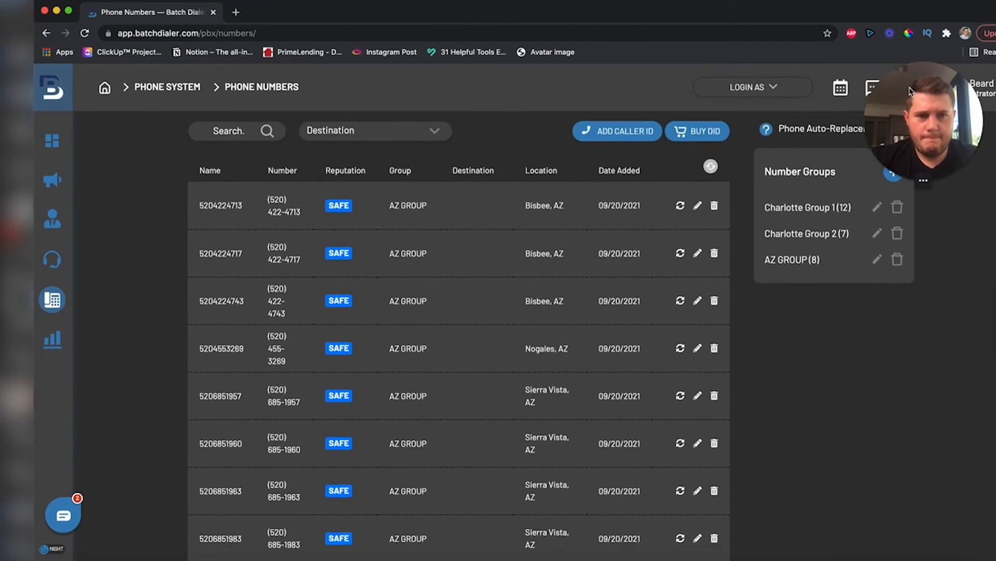
Start a new phone number group and name it Tampa Group 1
{"action": "left_click_drag", "start_coordinate": [909, 91], "coordinate": [902, 24]}
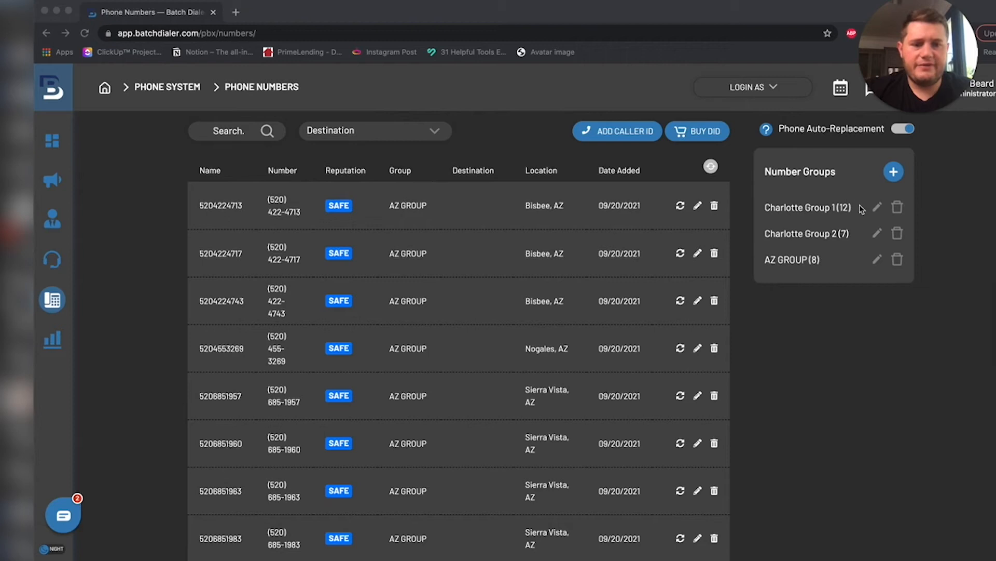
{"action": "left_click", "coordinate": [897, 175]}
{"action": "left_click", "coordinate": [893, 174]}
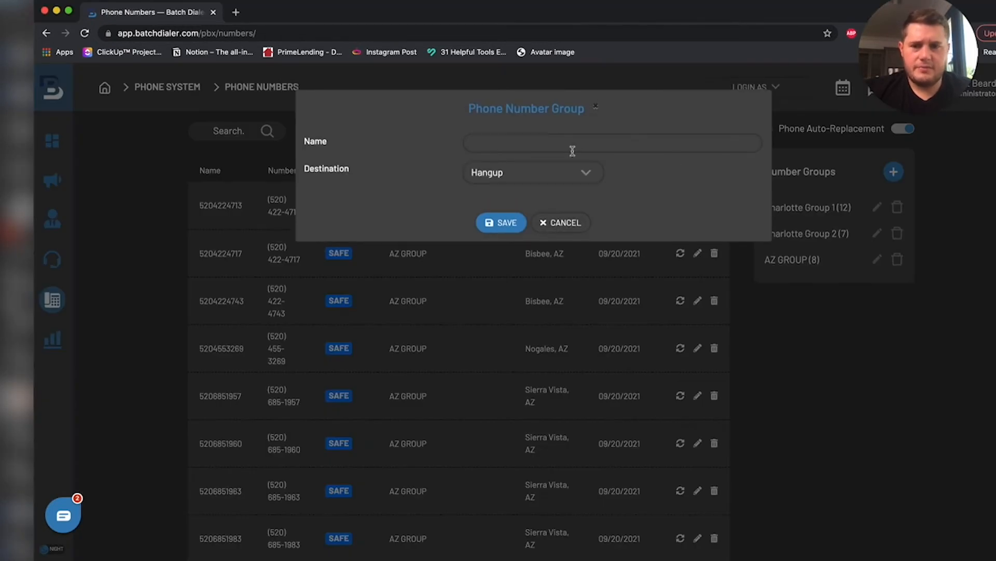
{"action": "left_click", "coordinate": [535, 144]}
{"action": "type", "text": "Tampa CGroup 1"}
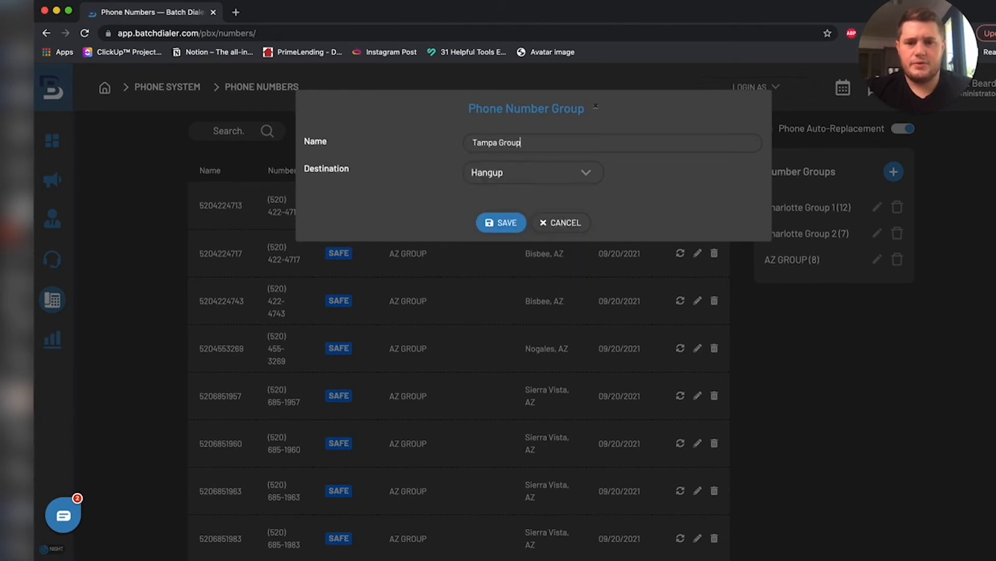
Set the new group's destination to Agent, keep the preselected agent, and save the group
{"action": "left_click", "coordinate": [525, 177]}
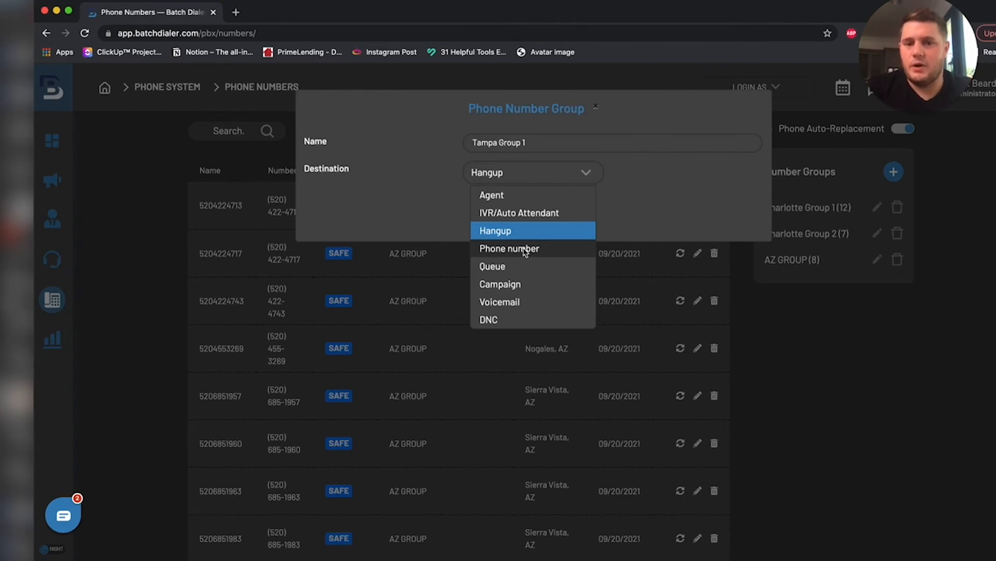
{"action": "left_click", "coordinate": [513, 196]}
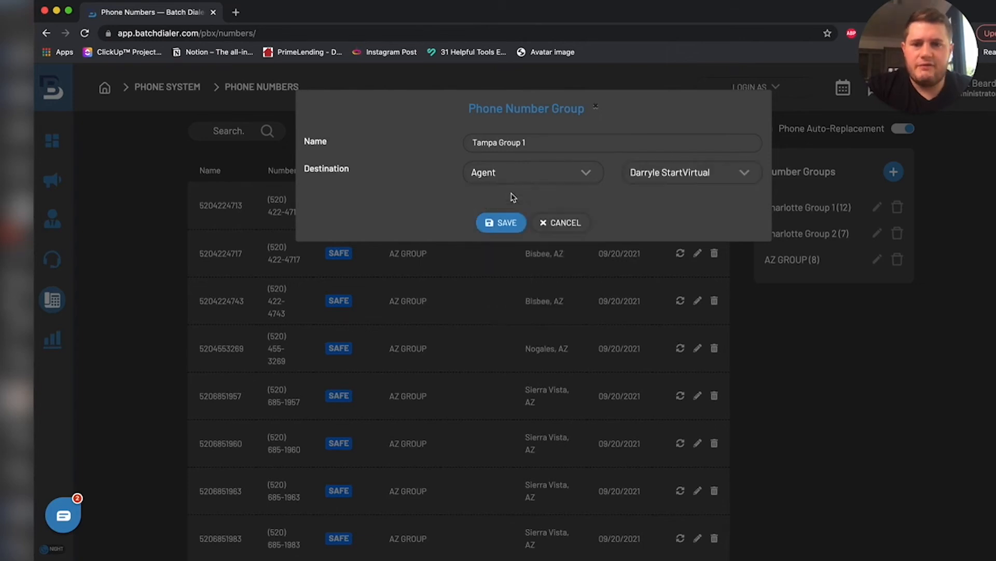
{"action": "left_click", "coordinate": [731, 176]}
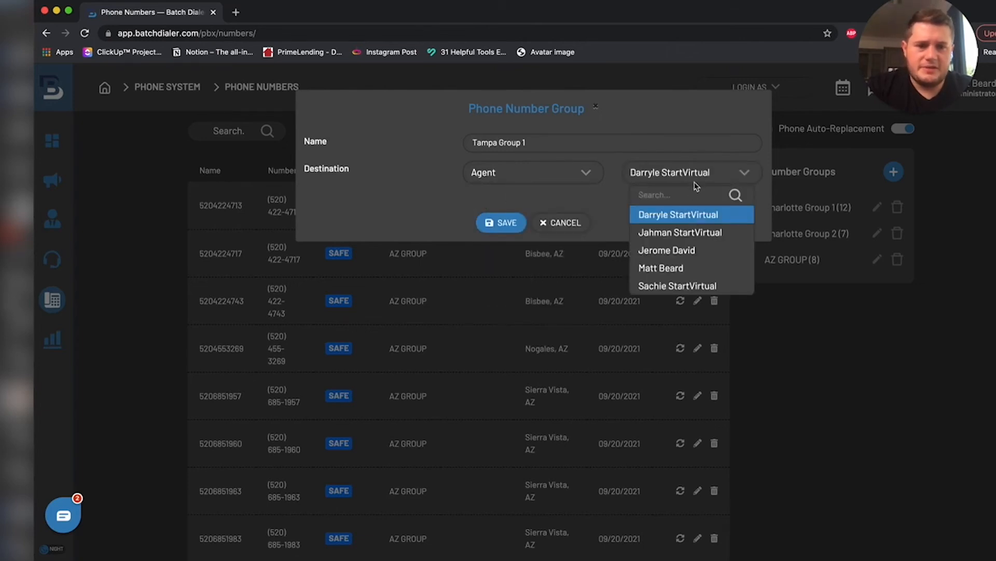
{"action": "left_click", "coordinate": [612, 203]}
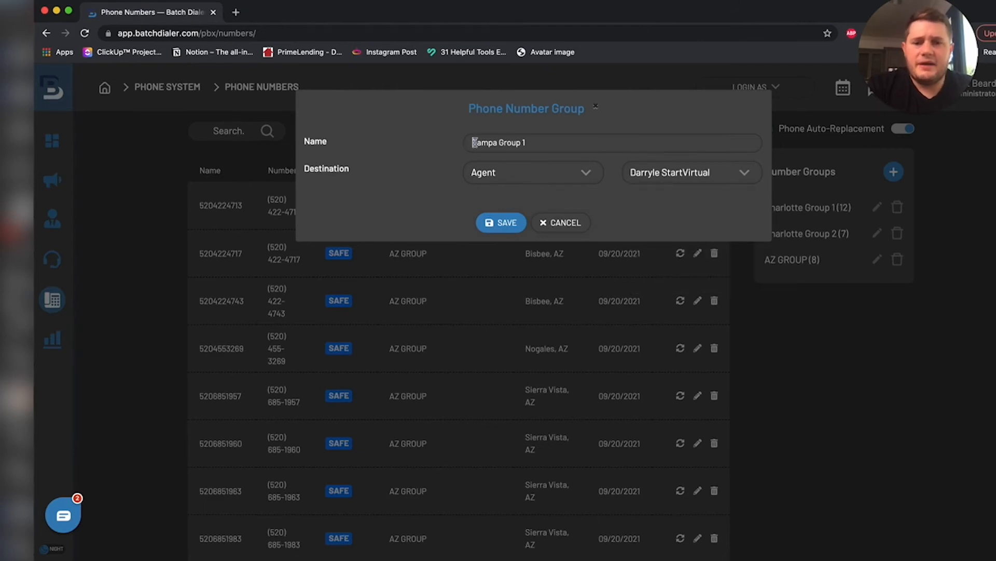
{"action": "left_click_drag", "start_coordinate": [473, 142], "coordinate": [540, 141]}
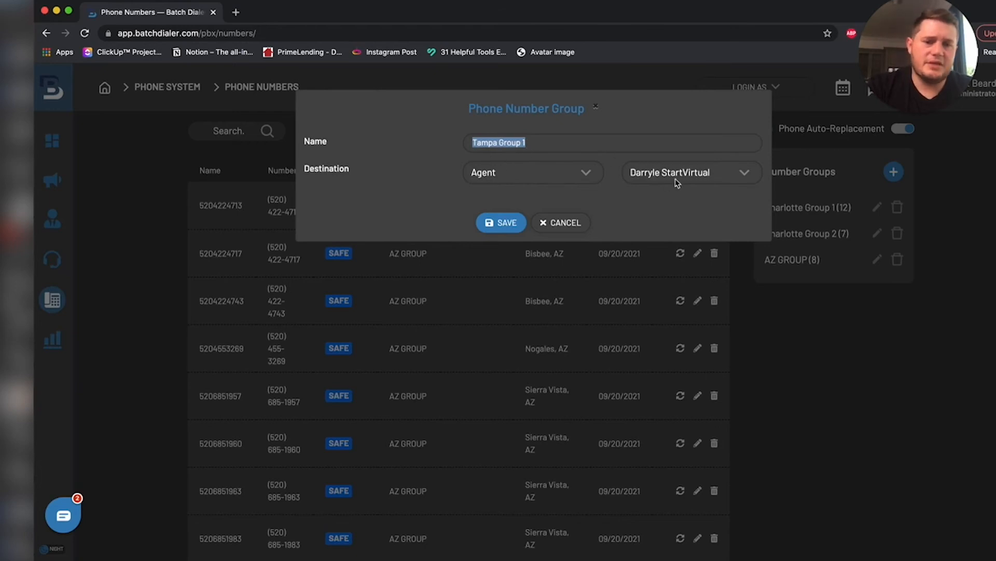
{"action": "left_click", "coordinate": [494, 226]}
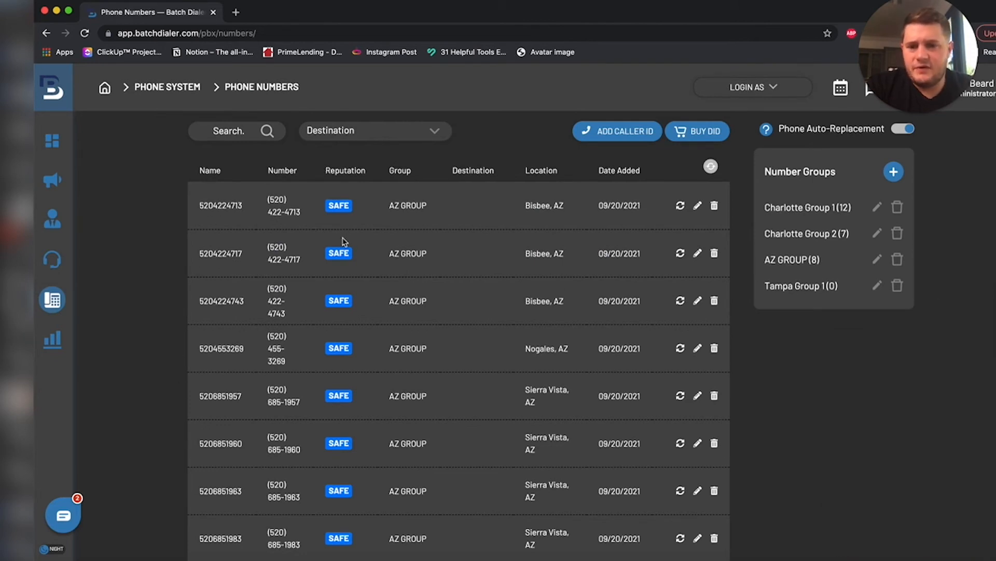
Move the first listed phone number to the Tampa Group 1 number group and save it
{"action": "left_click", "coordinate": [697, 205]}
{"action": "left_click", "coordinate": [522, 179]}
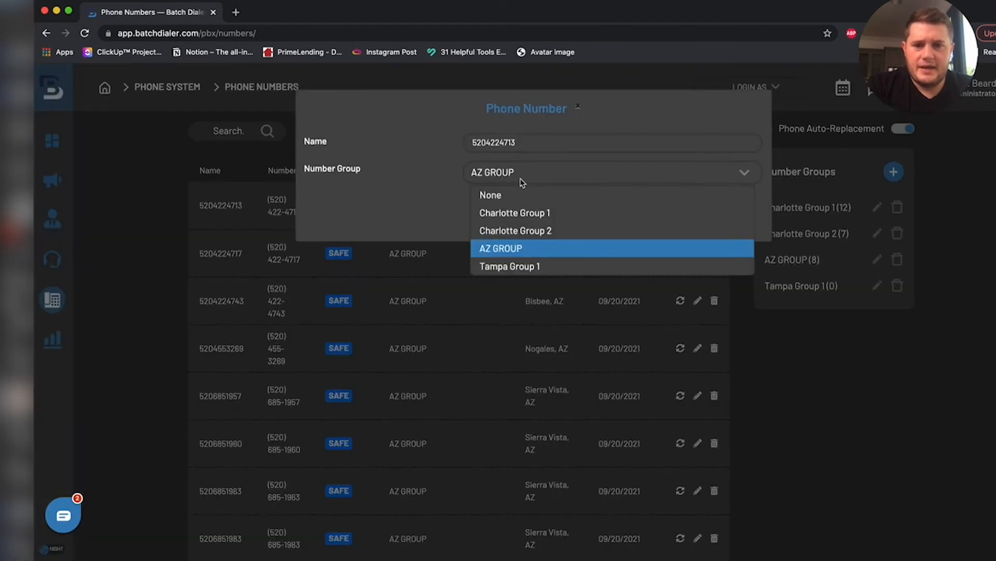
{"action": "left_click", "coordinate": [508, 270]}
{"action": "left_click", "coordinate": [509, 223]}
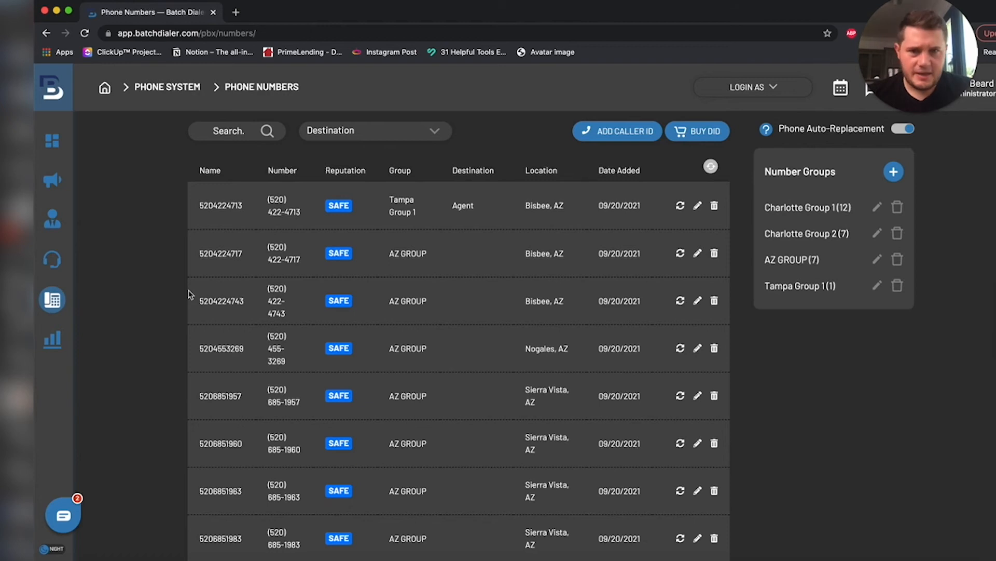
Start a new campaign and name it Tampa Group 1
{"action": "mouse_move", "coordinate": [59, 191]}
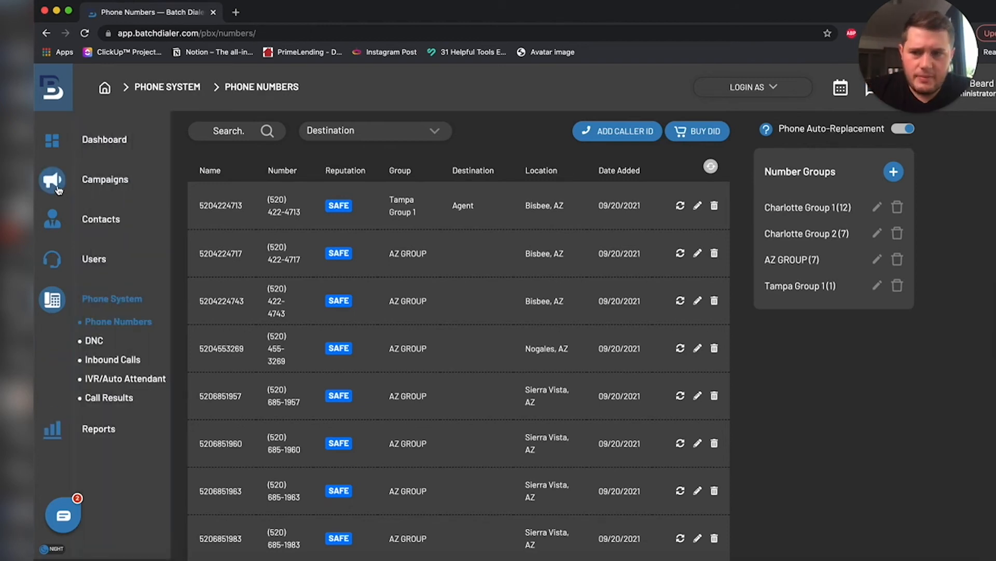
{"action": "left_click", "coordinate": [58, 191]}
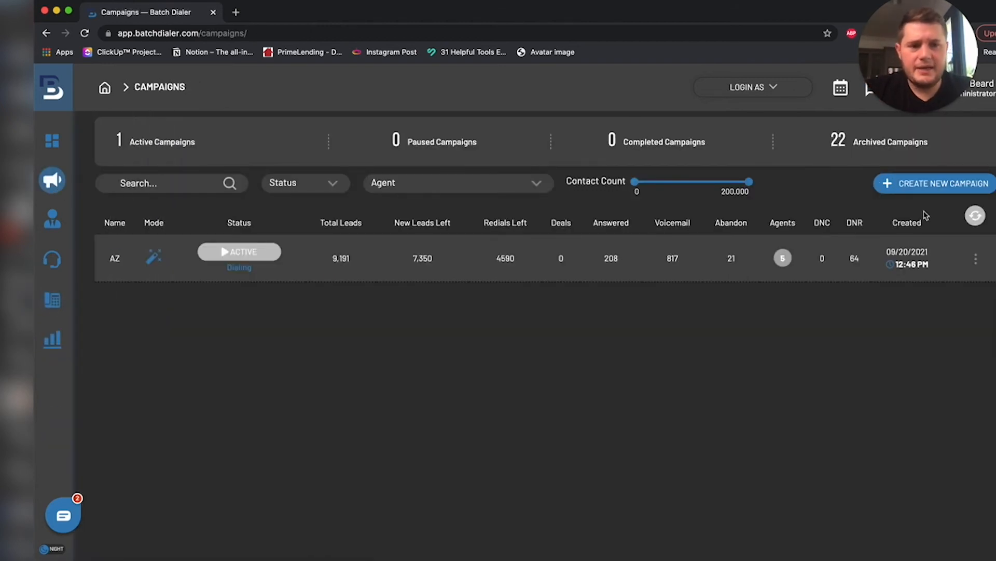
{"action": "left_click", "coordinate": [927, 191]}
{"action": "left_click", "coordinate": [301, 216]}
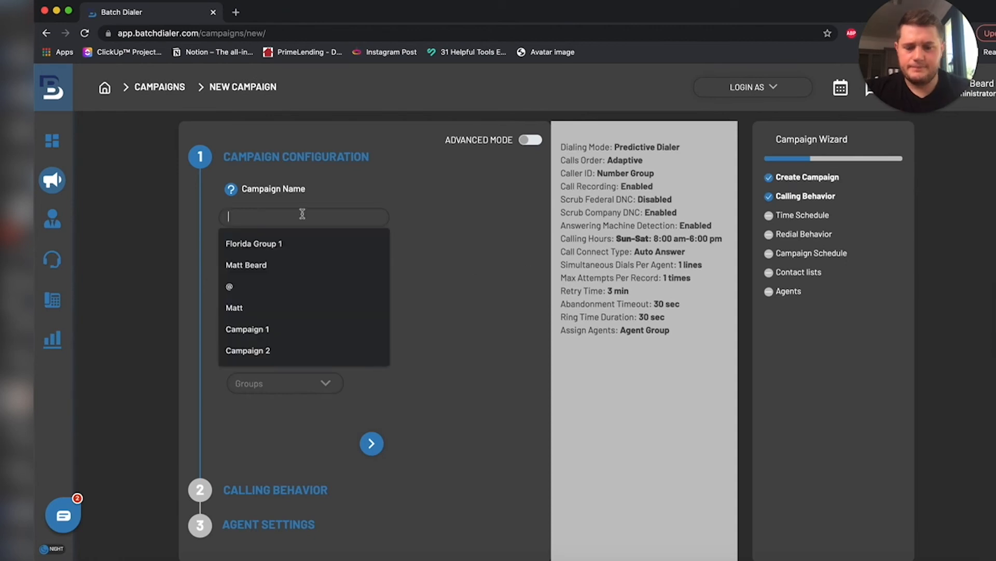
{"action": "type", "text": "Tampa Group 1"}
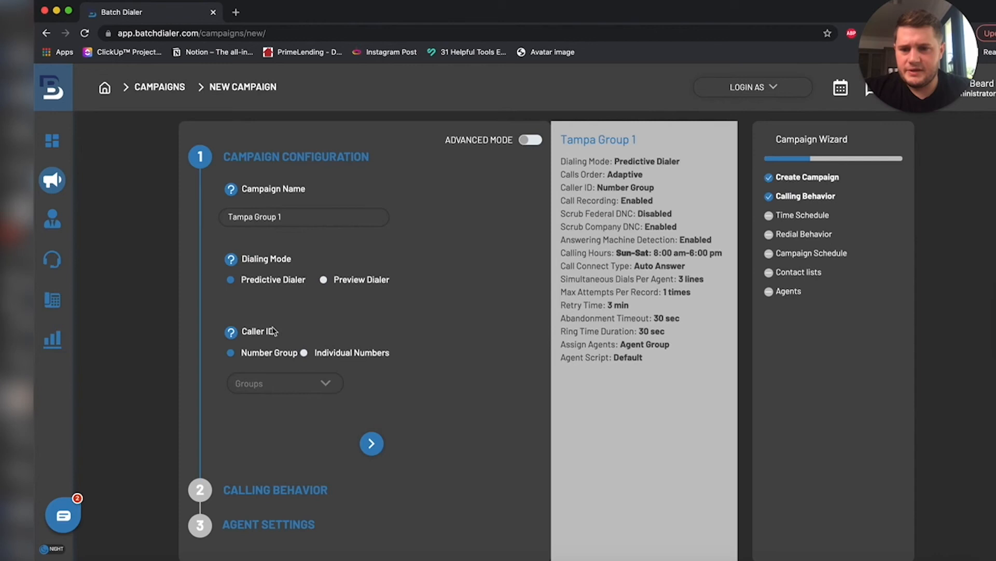
Choose the Tampa Group 1 number group as the campaign's caller ID and continue to the calling behavior settings
{"action": "left_click", "coordinate": [264, 393]}
{"action": "left_click", "coordinate": [274, 454]}
{"action": "left_click", "coordinate": [373, 443]}
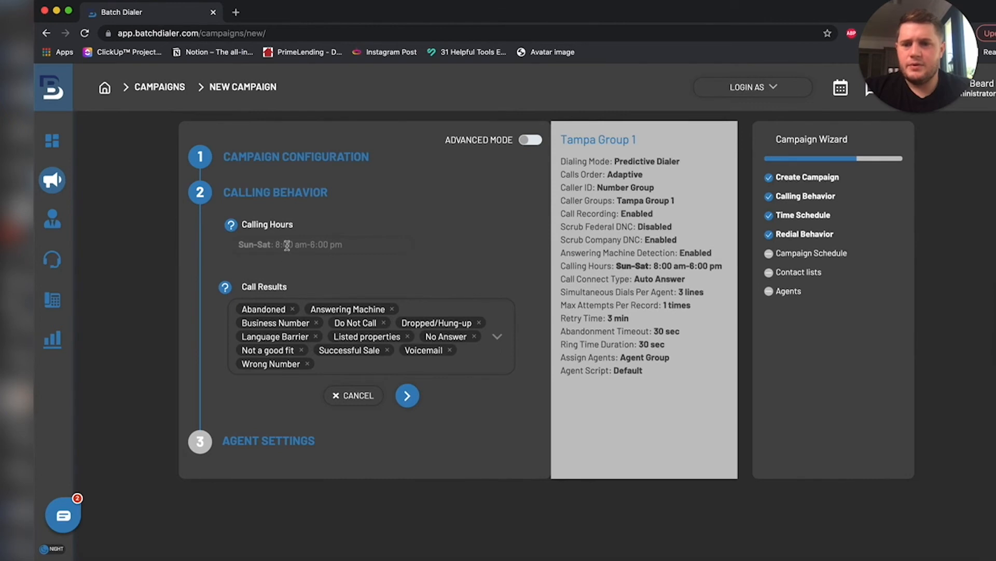
Review the daily calling hours and the call results without changing them, and continue to the agent settings
{"action": "left_click", "coordinate": [289, 249]}
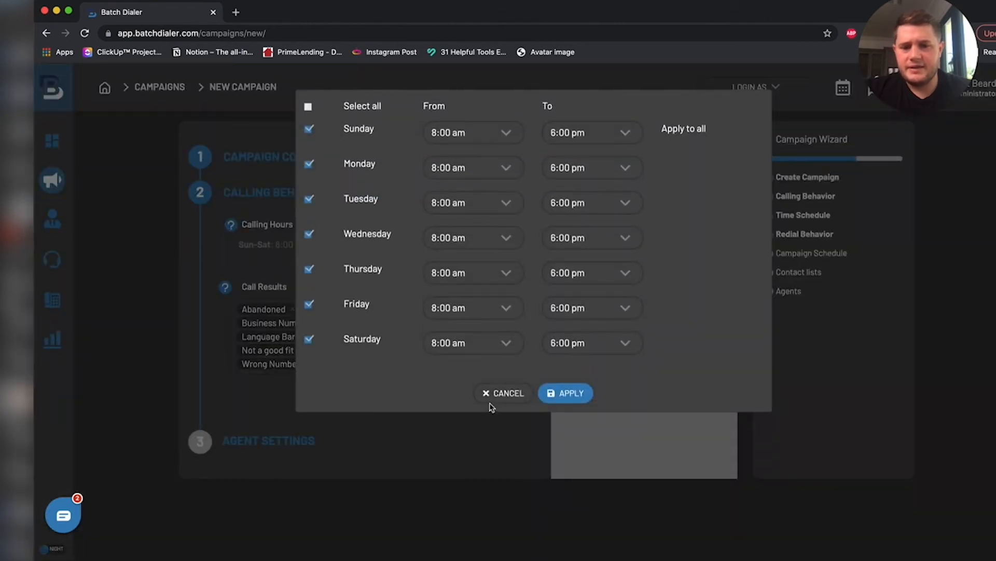
{"action": "left_click", "coordinate": [496, 391]}
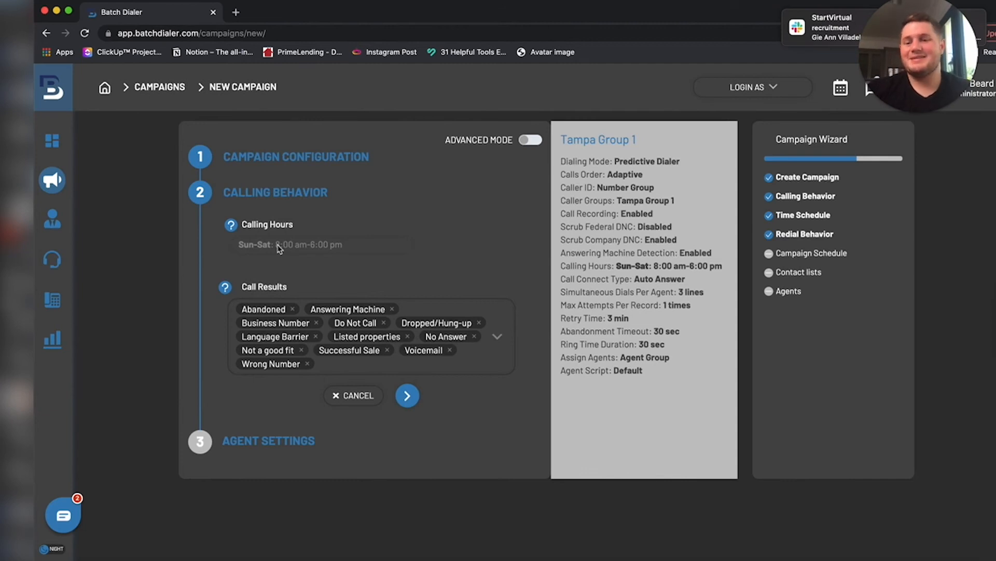
{"action": "left_click", "coordinate": [280, 246]}
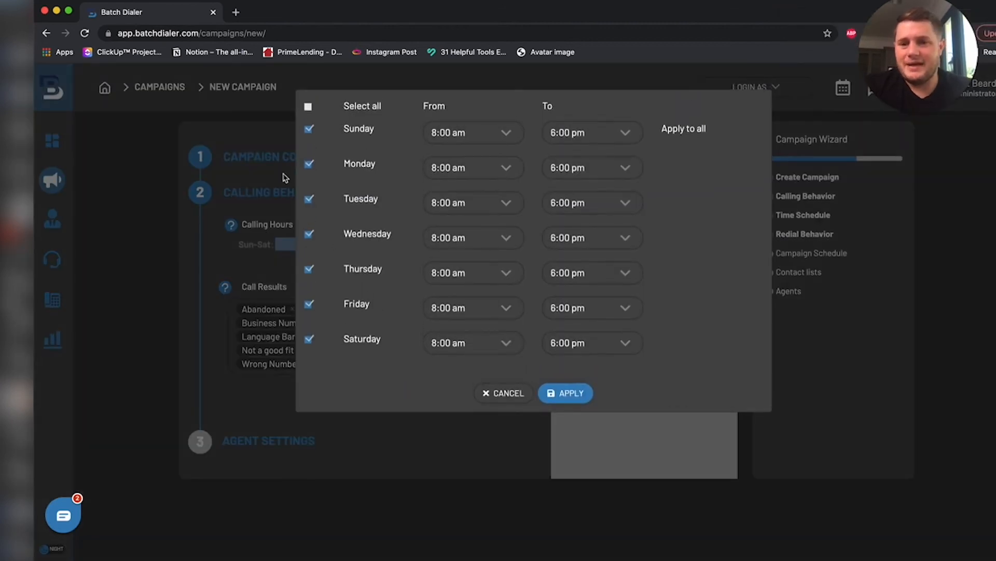
{"action": "left_click", "coordinate": [258, 237]}
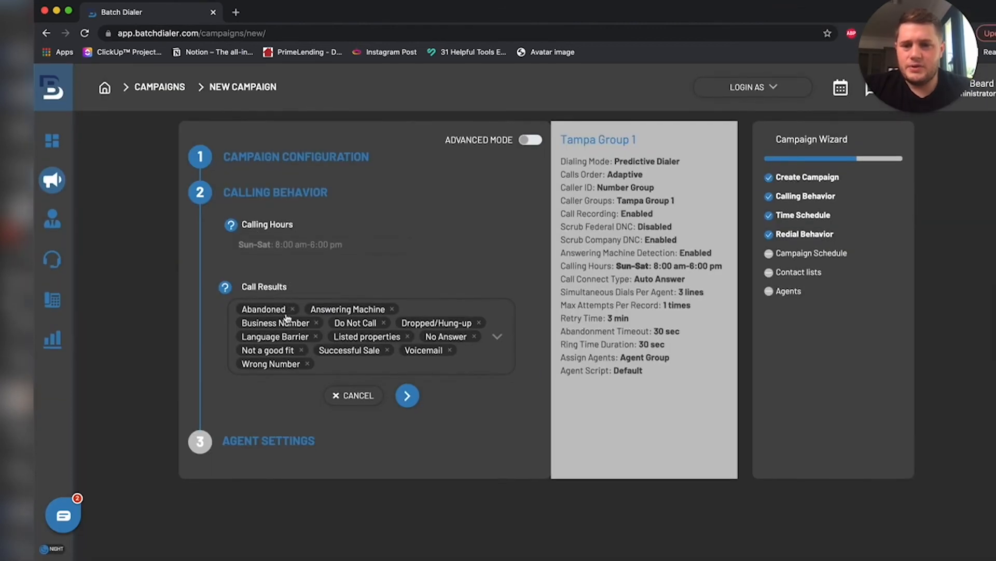
{"action": "scroll", "coordinate": [329, 373], "scroll_direction": "down", "scroll_amount": 1}
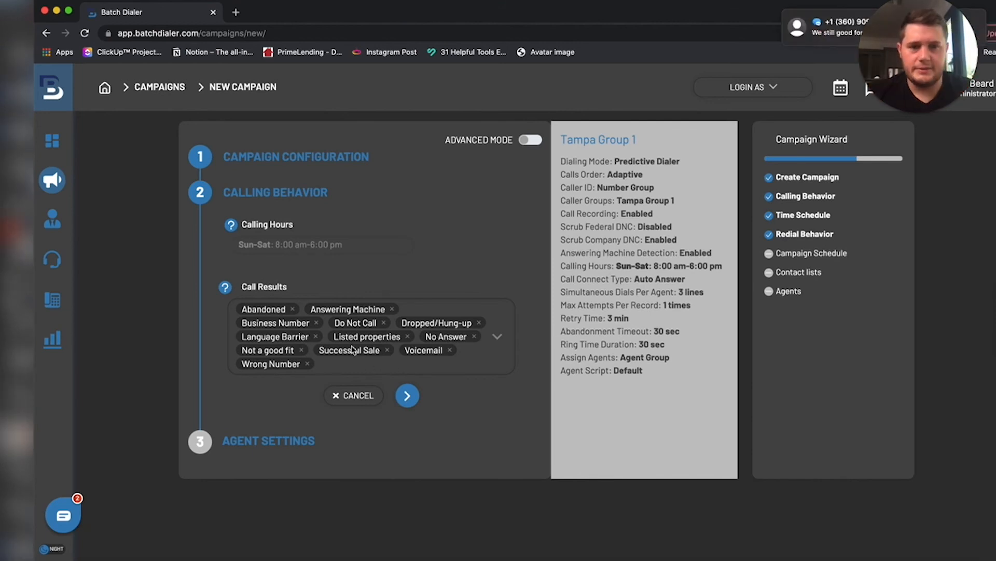
{"action": "left_click", "coordinate": [408, 397]}
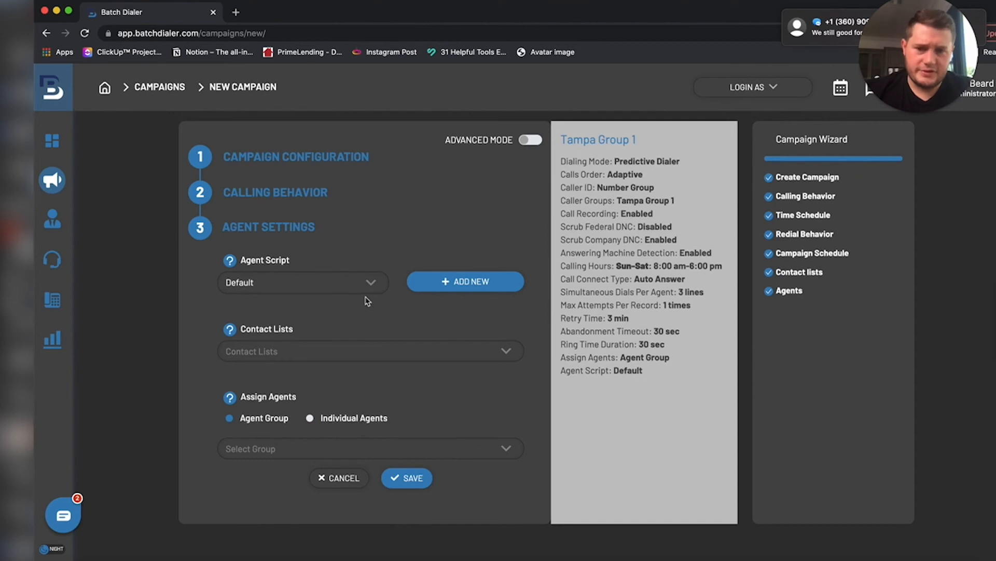
Look through the contact lists available for the new campaign
{"action": "left_click", "coordinate": [327, 356]}
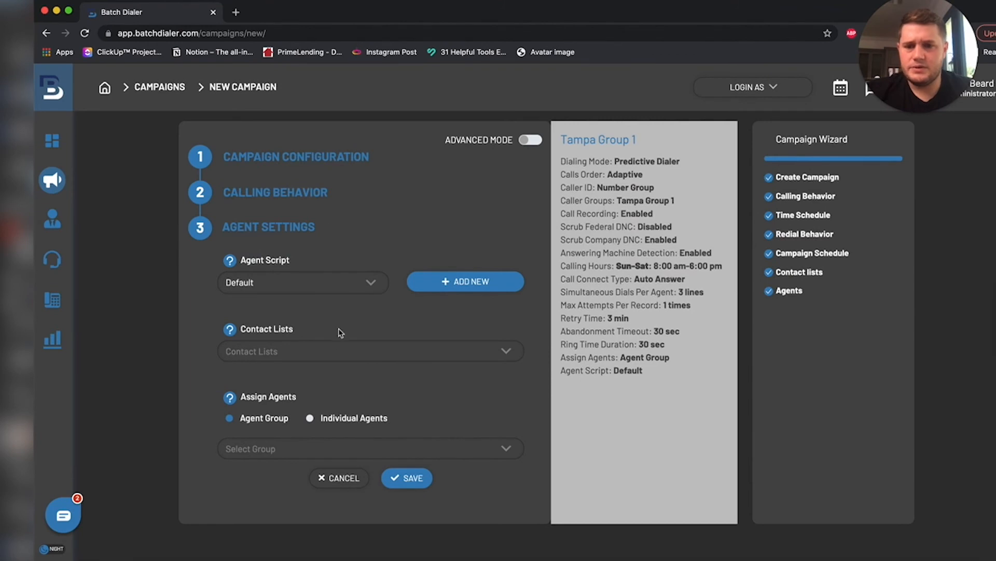
{"action": "left_click", "coordinate": [329, 353]}
{"action": "scroll", "coordinate": [332, 457], "scroll_direction": "down", "scroll_amount": 5}
{"action": "scroll", "coordinate": [332, 461], "scroll_direction": "down", "scroll_amount": 10}
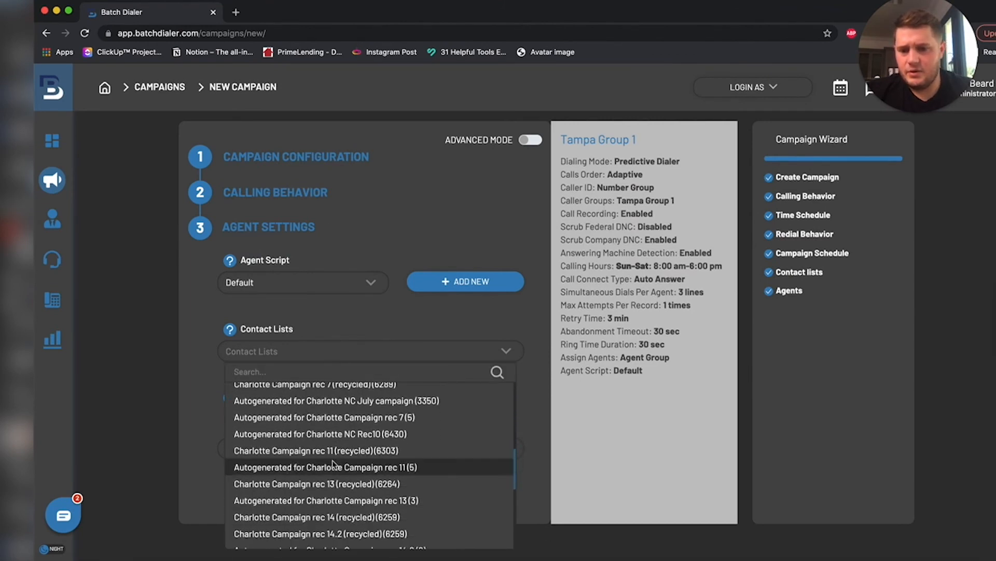
{"action": "scroll", "coordinate": [328, 430], "scroll_direction": "down", "scroll_amount": 10}
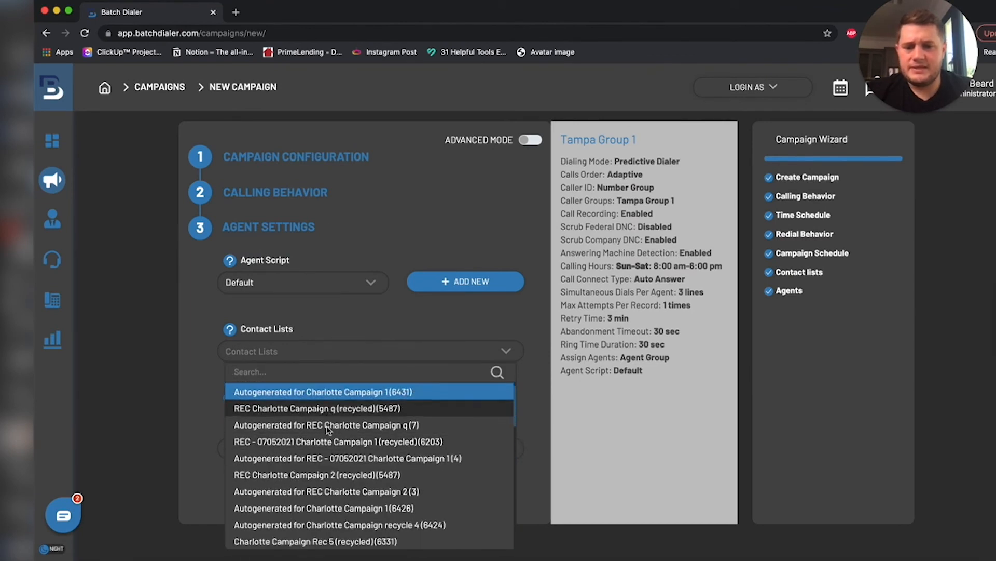
{"action": "scroll", "coordinate": [328, 430], "scroll_direction": "up", "scroll_amount": 10}
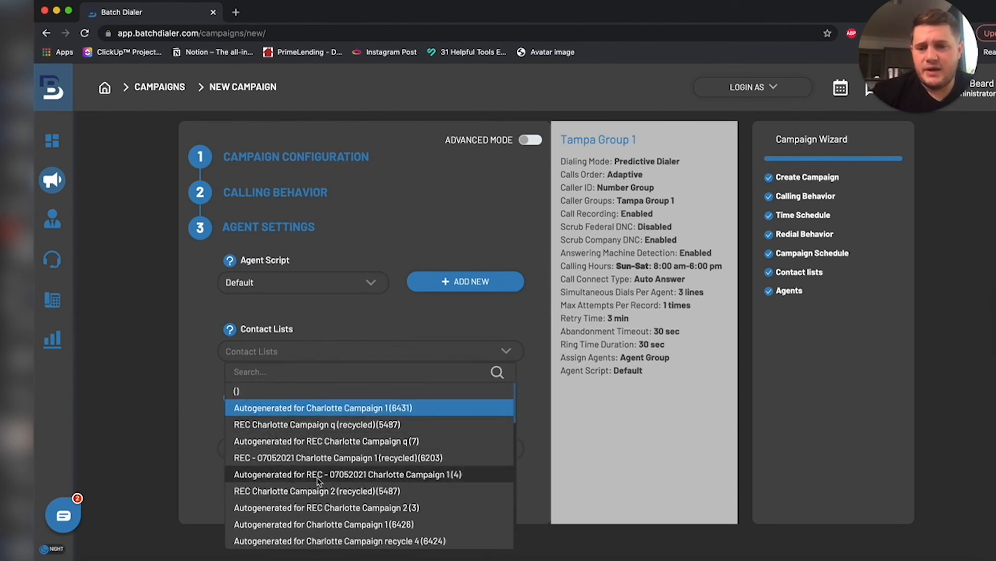
{"action": "left_click", "coordinate": [305, 316]}
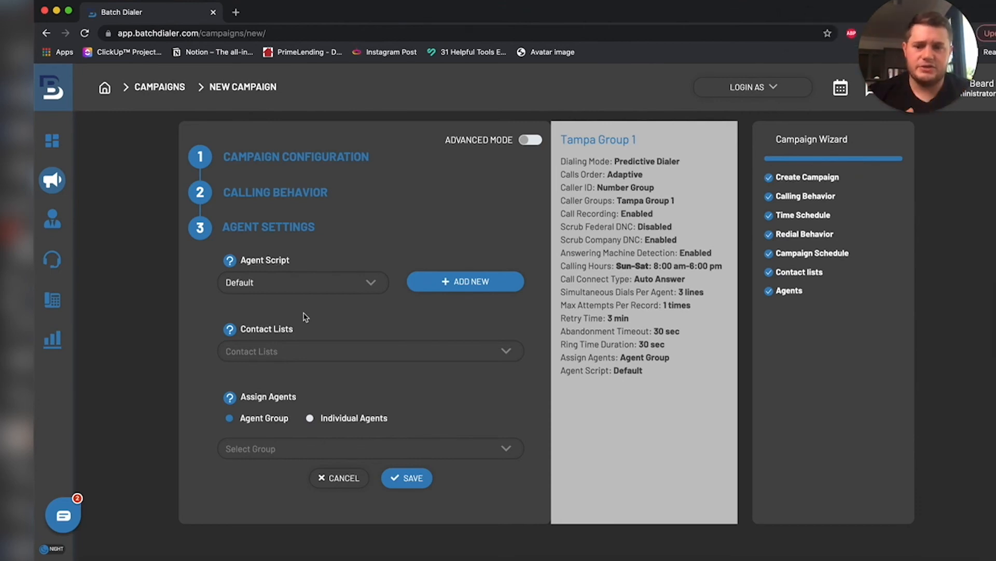
Add the contact list Autogenerated for Charlotte Campaign 1 (6431) to the campaign and check the agent group choices
{"action": "left_click", "coordinate": [282, 352]}
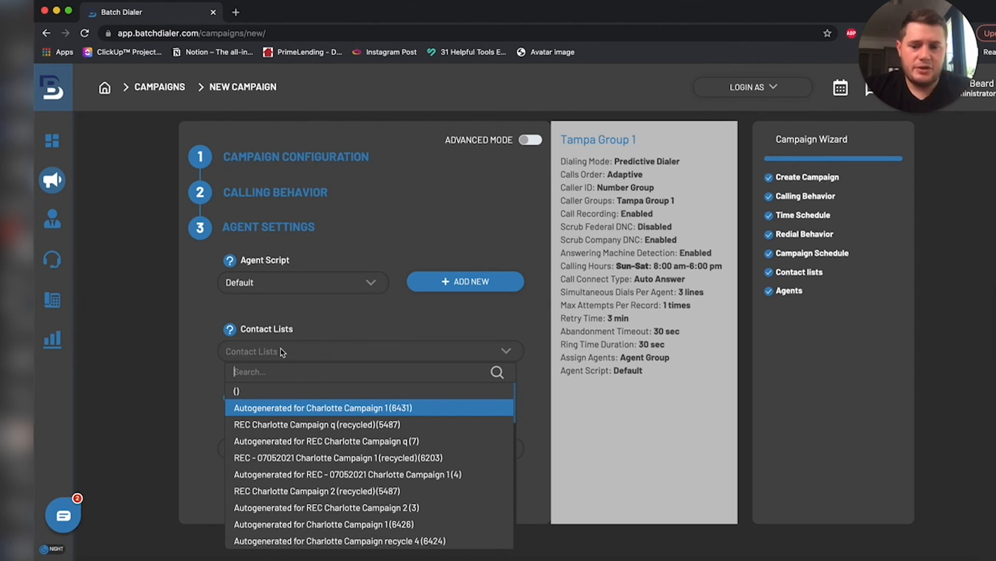
{"action": "left_click", "coordinate": [299, 408]}
{"action": "left_click", "coordinate": [225, 353]}
{"action": "scroll", "coordinate": [262, 439], "scroll_direction": "down", "scroll_amount": 1}
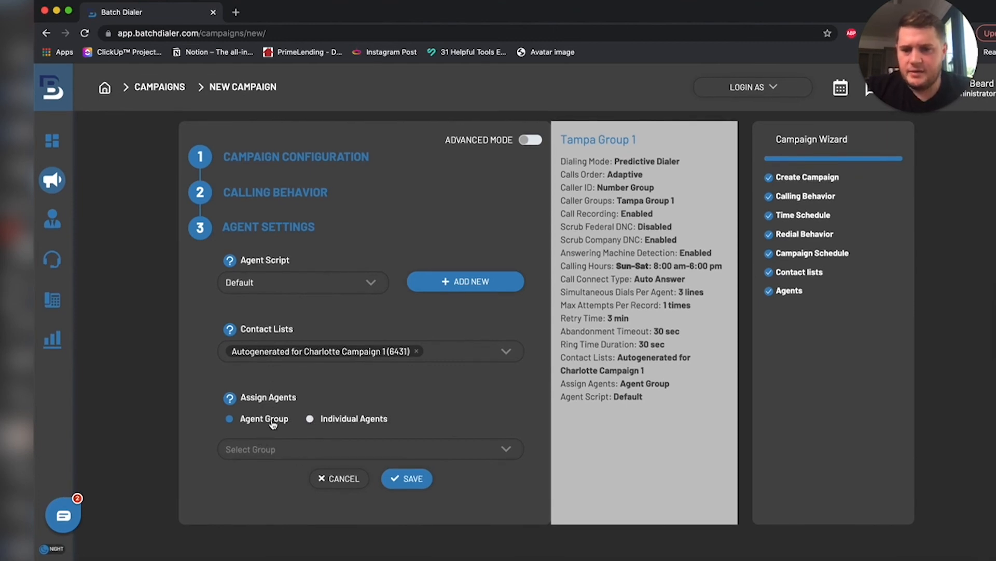
{"action": "left_click", "coordinate": [273, 456]}
{"action": "left_click", "coordinate": [262, 451]}
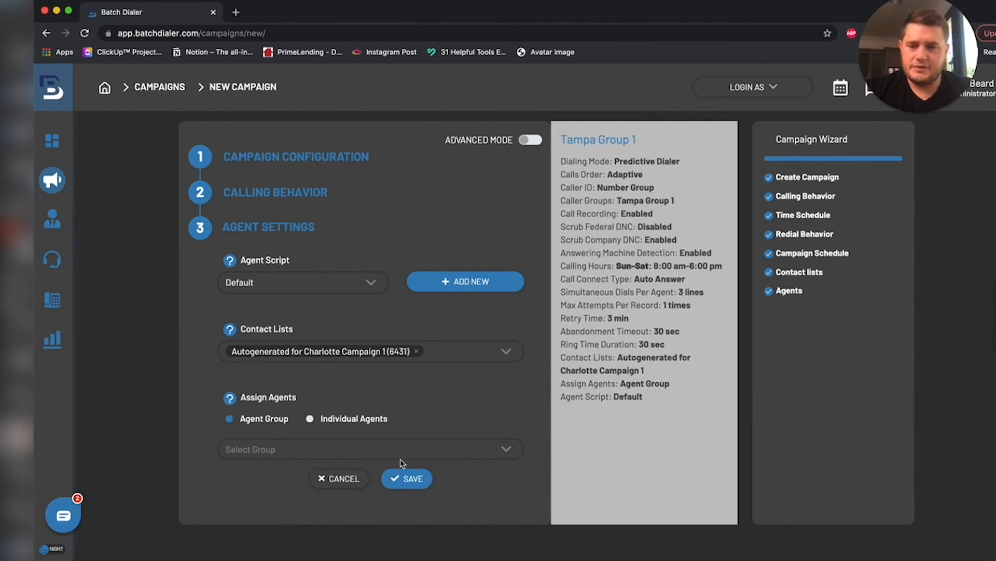
Return to the campaign's calling behavior and exclude Sunday and Saturday from the calling hours
{"action": "left_click", "coordinate": [258, 158]}
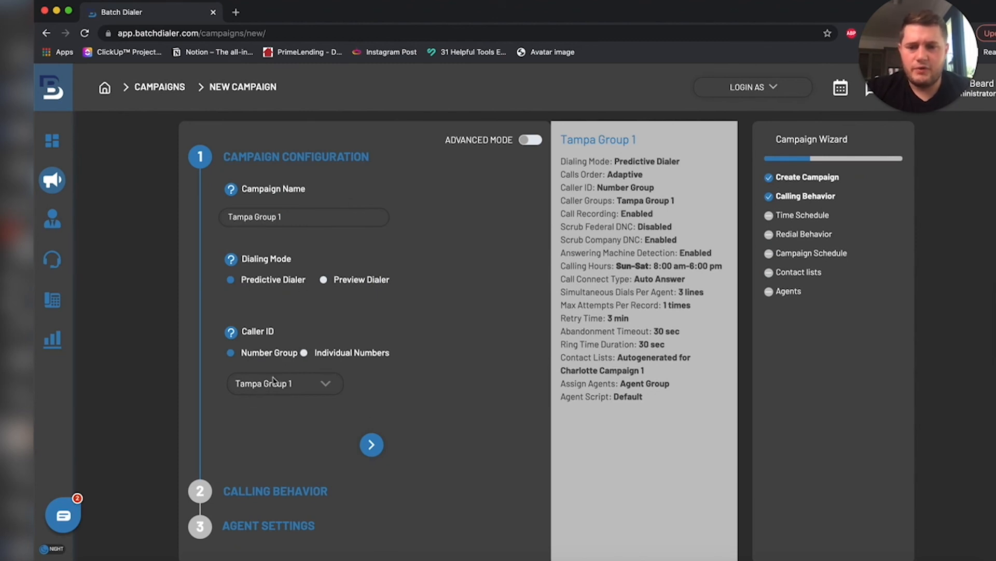
{"action": "scroll", "coordinate": [291, 464], "scroll_direction": "down", "scroll_amount": 1}
{"action": "left_click", "coordinate": [374, 426]}
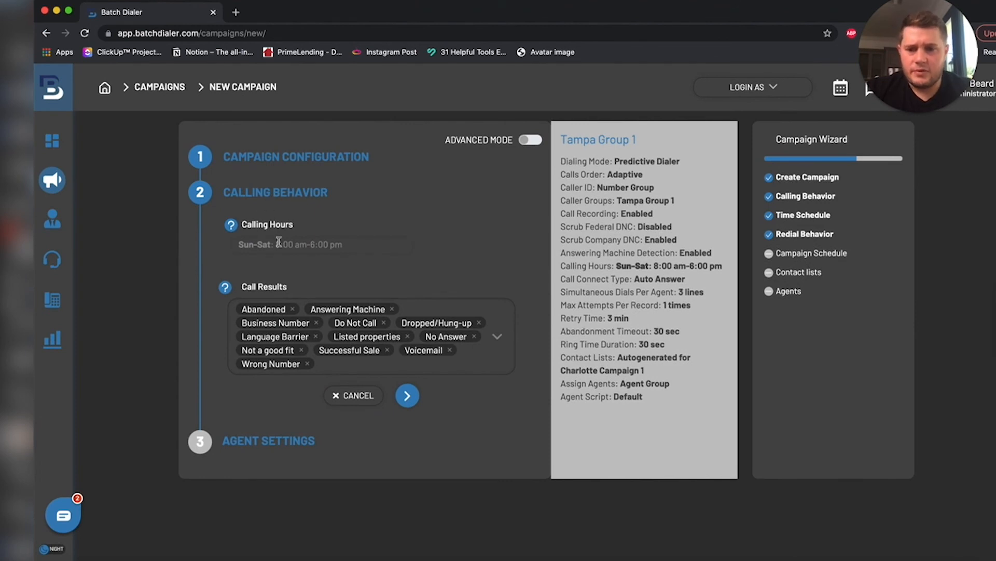
{"action": "left_click", "coordinate": [303, 242]}
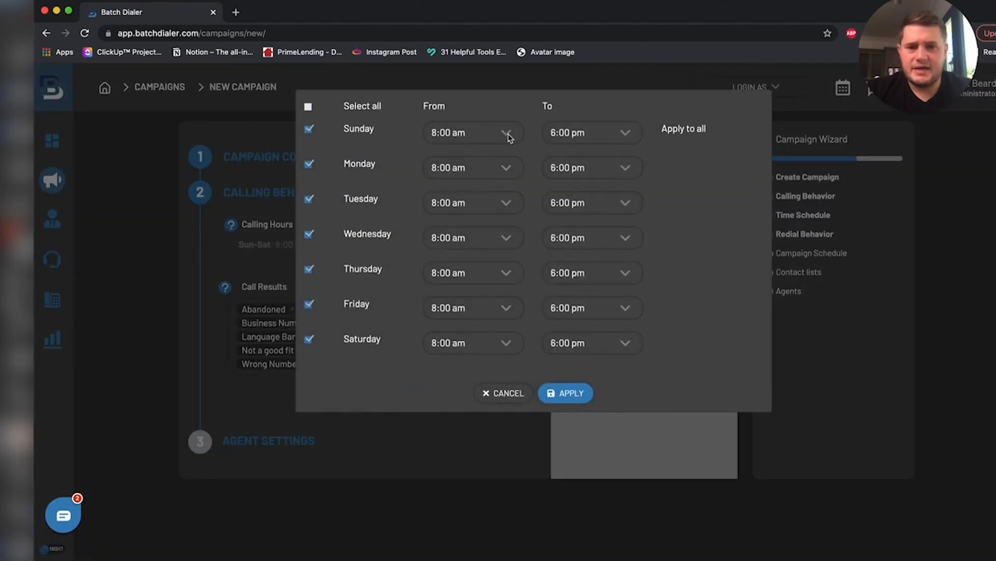
{"action": "left_click", "coordinate": [308, 130]}
{"action": "left_click", "coordinate": [308, 340]}
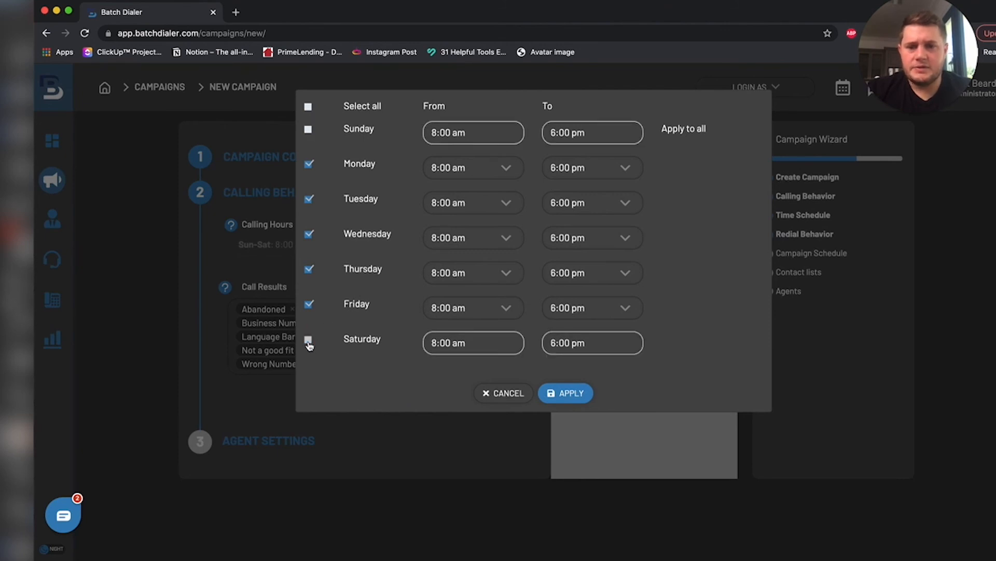
Set Monday's calling end time to 5:00 pm, apply the schedule and continue to the agent settings
{"action": "left_click", "coordinate": [609, 171]}
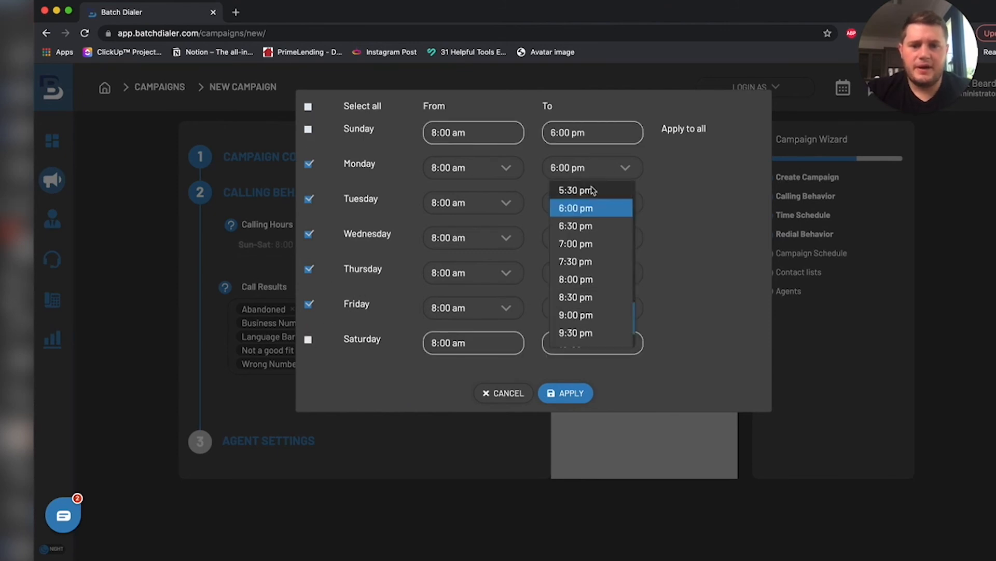
{"action": "scroll", "coordinate": [591, 197], "scroll_direction": "up", "scroll_amount": 2}
{"action": "left_click", "coordinate": [584, 209]}
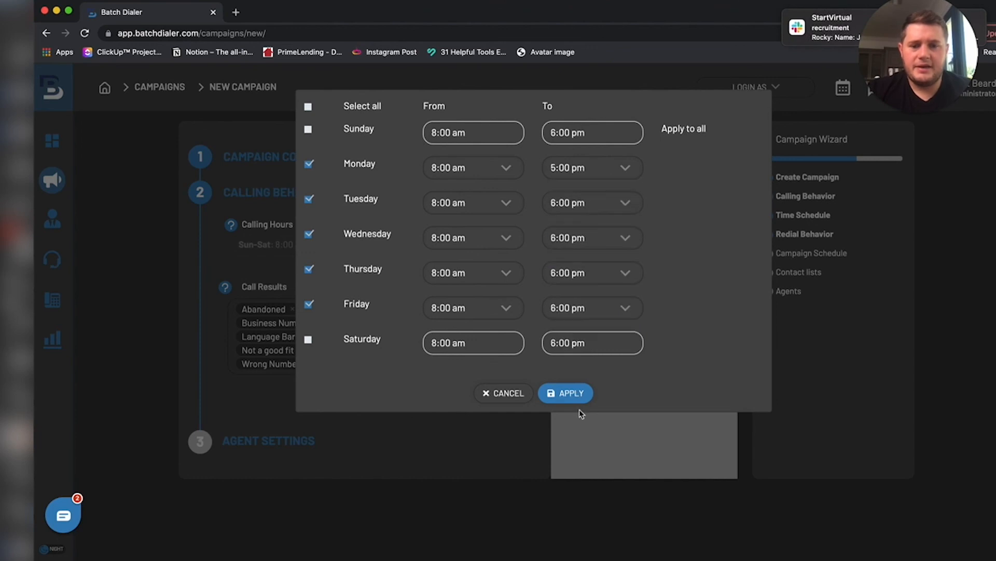
{"action": "left_click", "coordinate": [569, 394]}
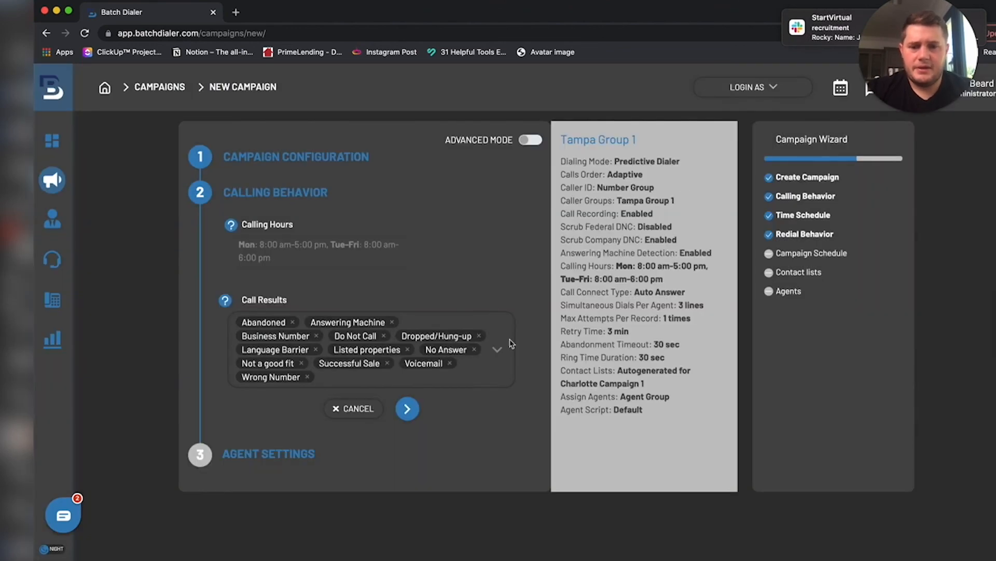
{"action": "left_click", "coordinate": [408, 411]}
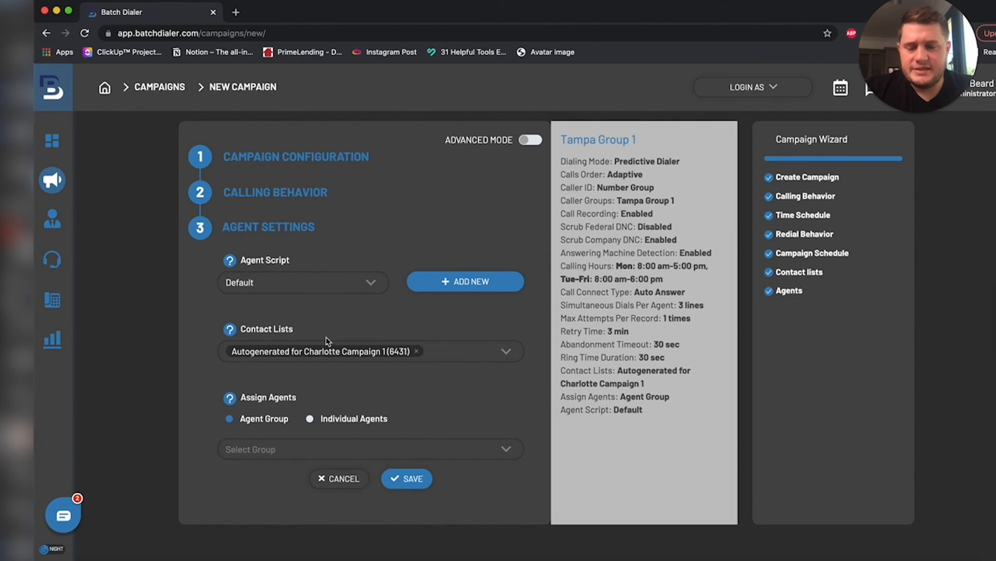
Assign two individual agents to the campaign instead of an agent group and save the campaign
{"action": "left_click", "coordinate": [414, 482]}
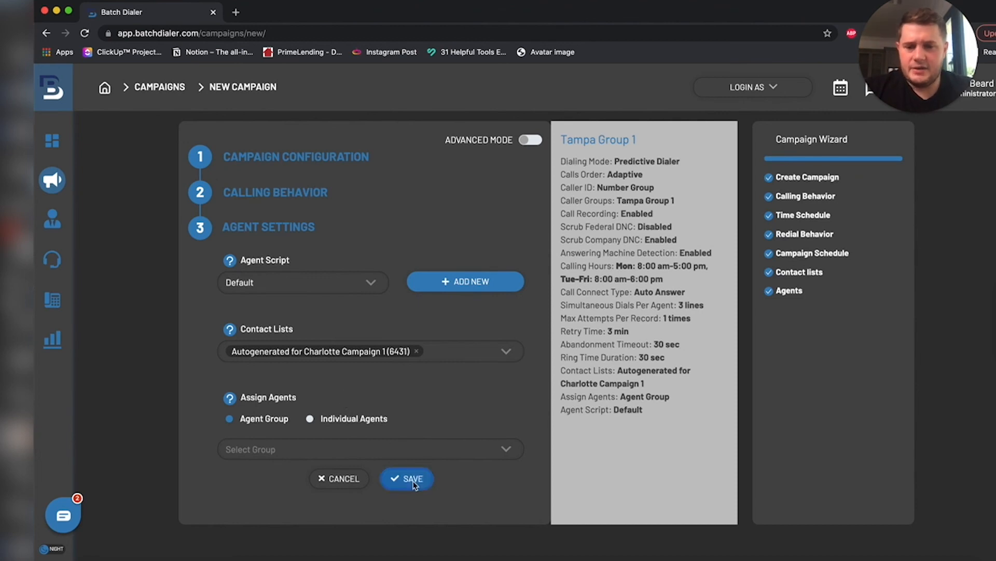
{"action": "left_click", "coordinate": [340, 450]}
{"action": "left_click", "coordinate": [311, 419]}
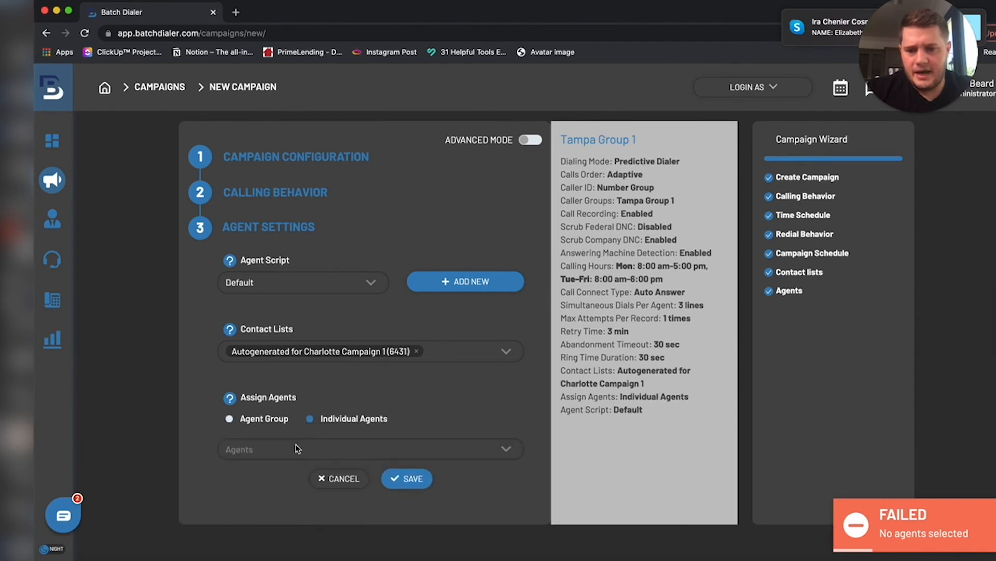
{"action": "left_click", "coordinate": [298, 448]}
{"action": "left_click", "coordinate": [299, 344]}
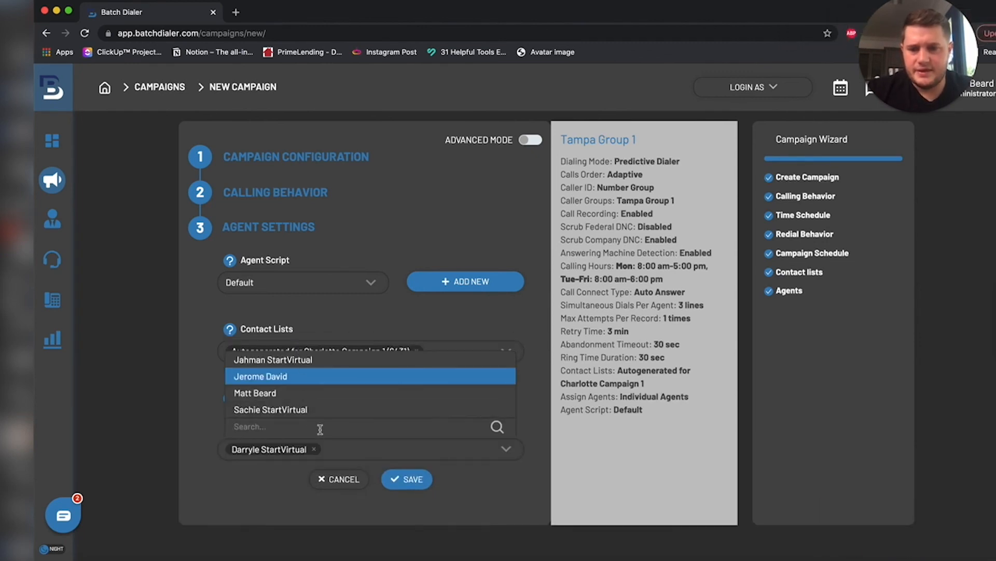
{"action": "left_click", "coordinate": [280, 373]}
{"action": "left_click", "coordinate": [450, 419]}
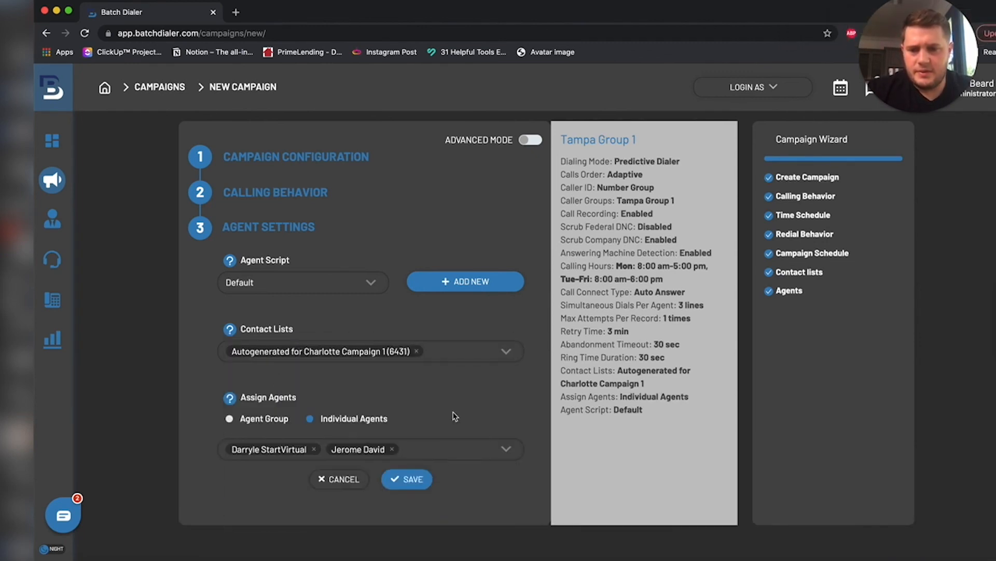
{"action": "left_click", "coordinate": [417, 484]}
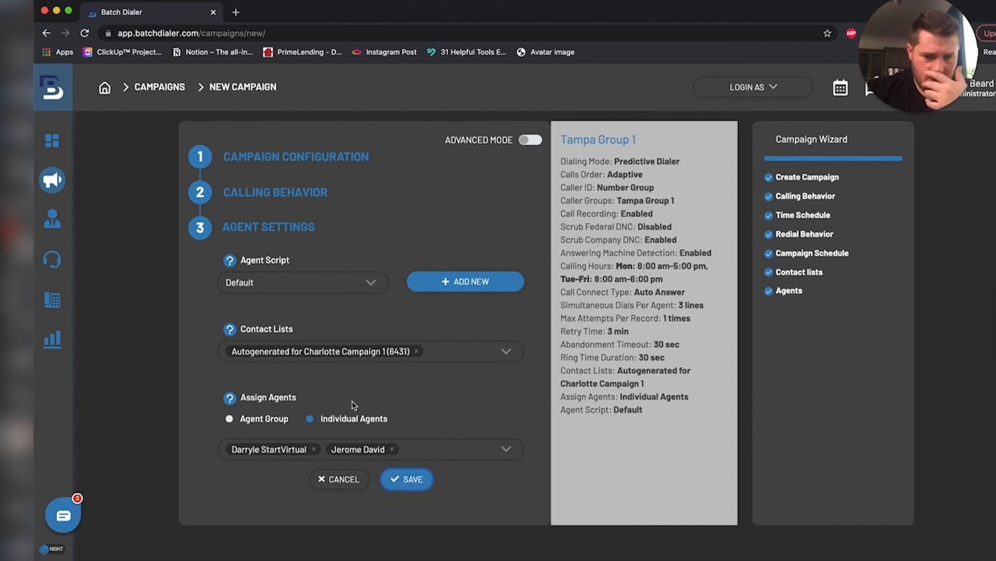
{"action": "left_click", "coordinate": [401, 478]}
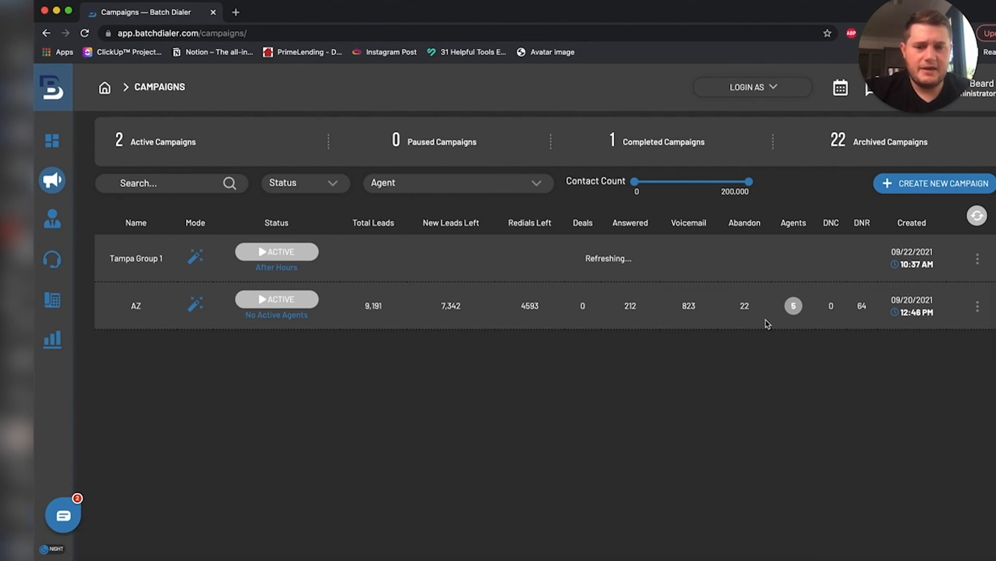
Check how many new leads are left in the AZ campaign
{"action": "left_click_drag", "start_coordinate": [444, 306], "coordinate": [472, 307]}
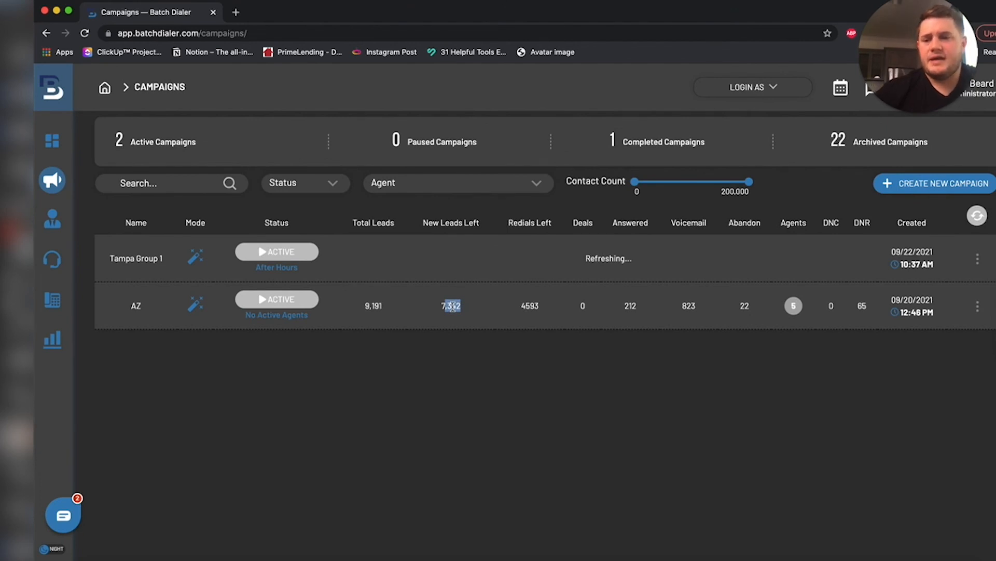
{"action": "mouse_move", "coordinate": [64, 229]}
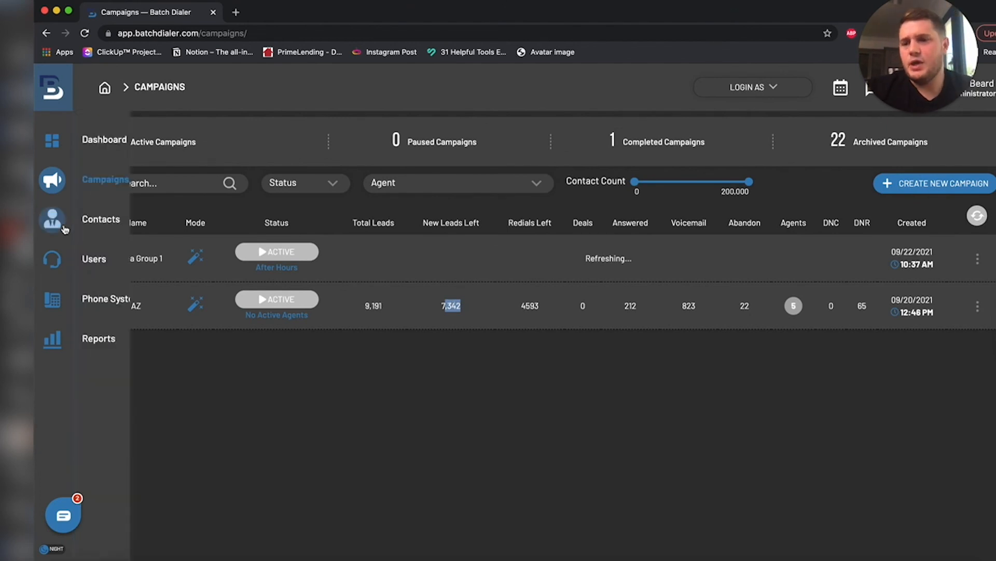